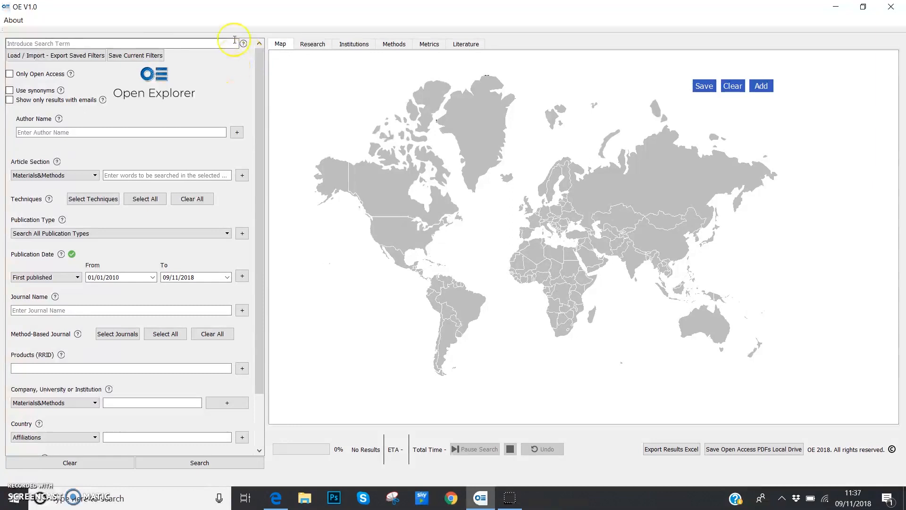
Step: Review the article sections offered for keyword filtering, leaving Materials&Methods selected
mouse_move(243, 47)
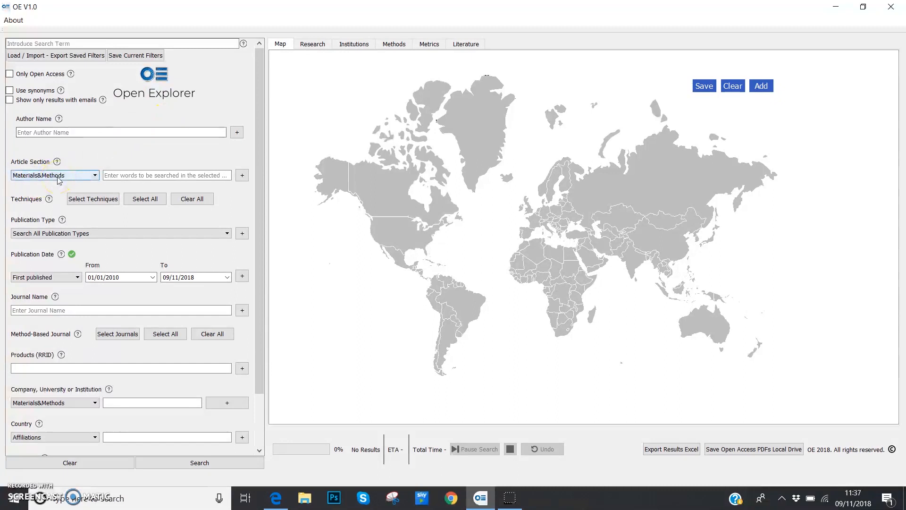
click(94, 41)
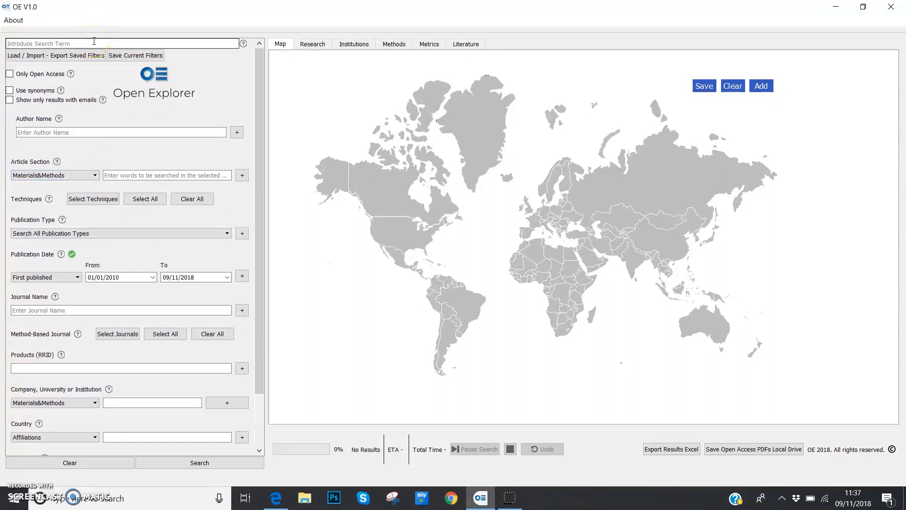
click(95, 178)
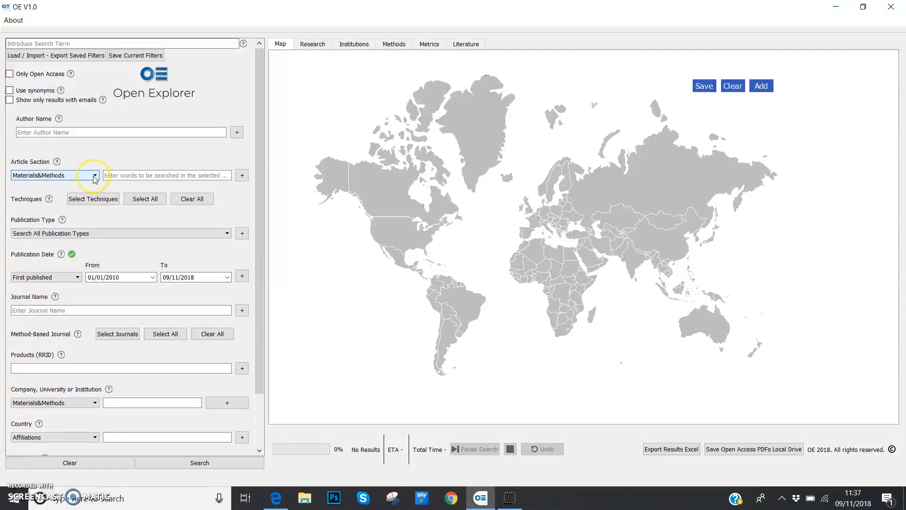
click(95, 177)
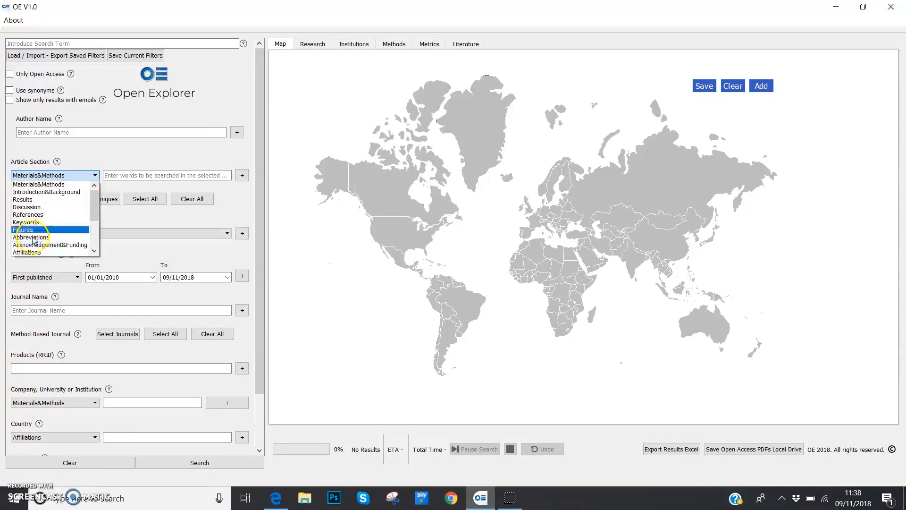
click(108, 154)
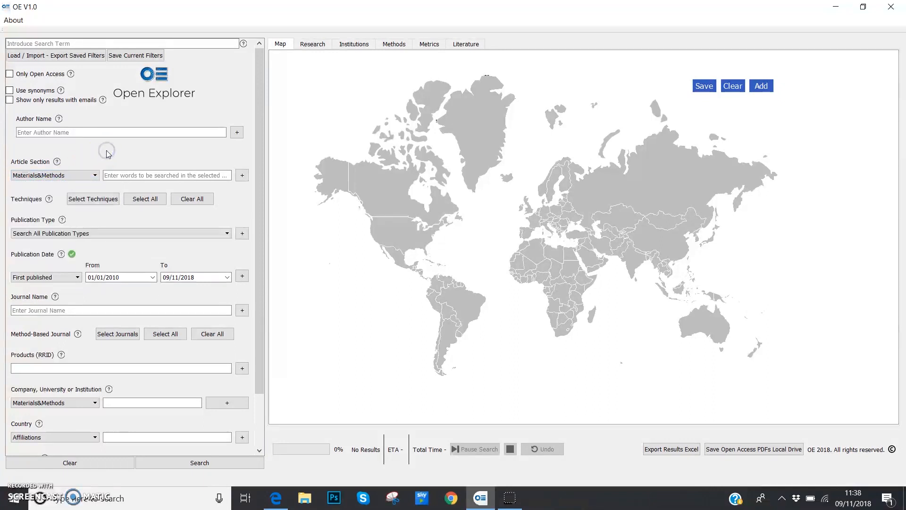
Step: Examine the biology and chemistry techniques available as search filters without selecting any
click(89, 201)
mouse_move(304, 109)
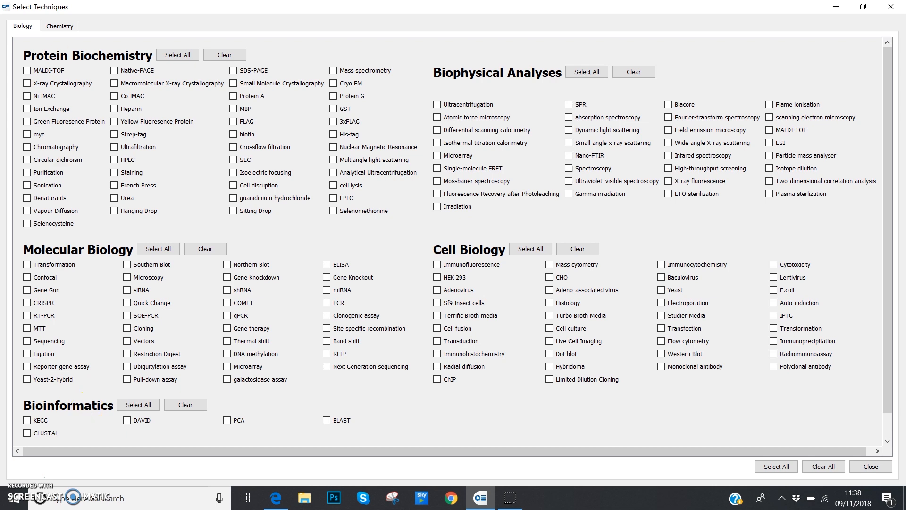
click(61, 27)
click(22, 26)
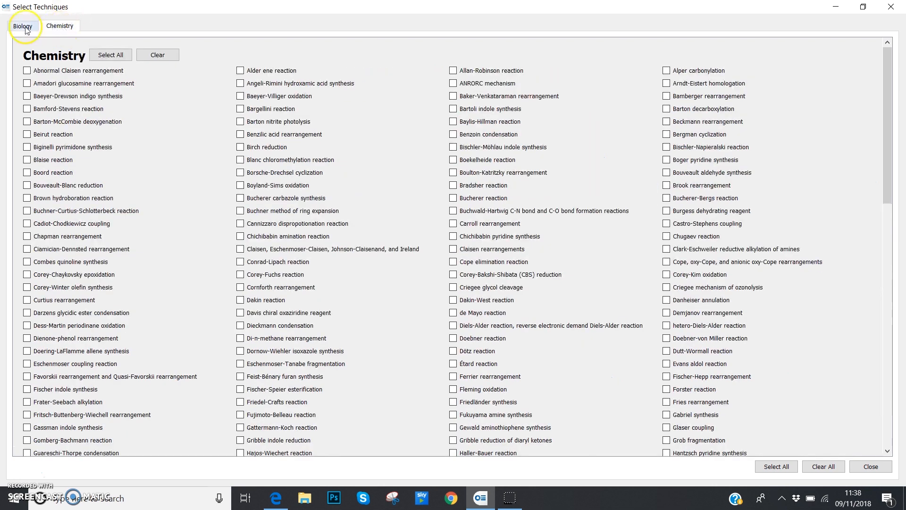
click(856, 469)
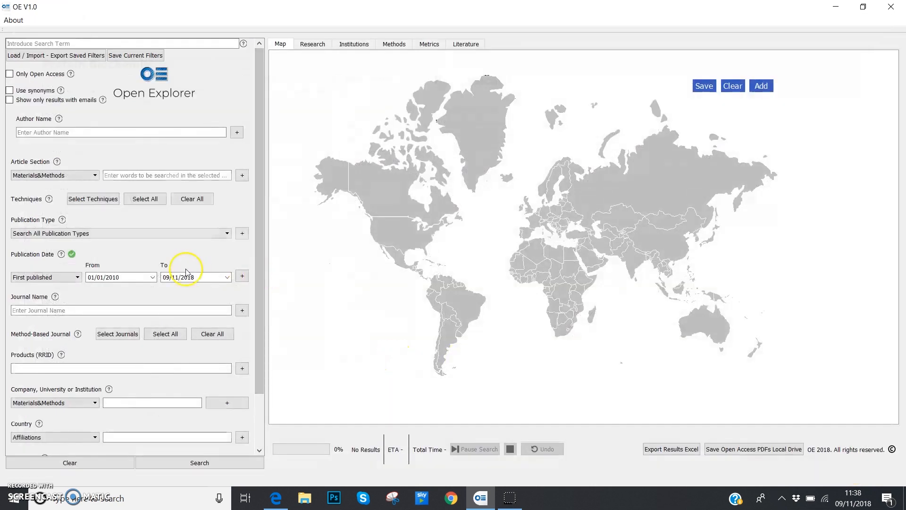
Step: Review the publication date, journal name, method-based journal and product (RRID) filters without changing them
click(259, 450)
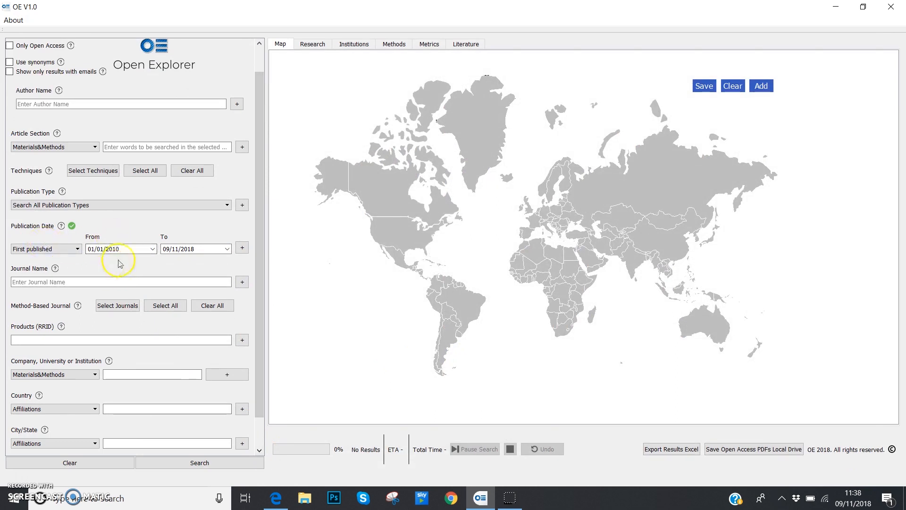
click(153, 249)
click(179, 230)
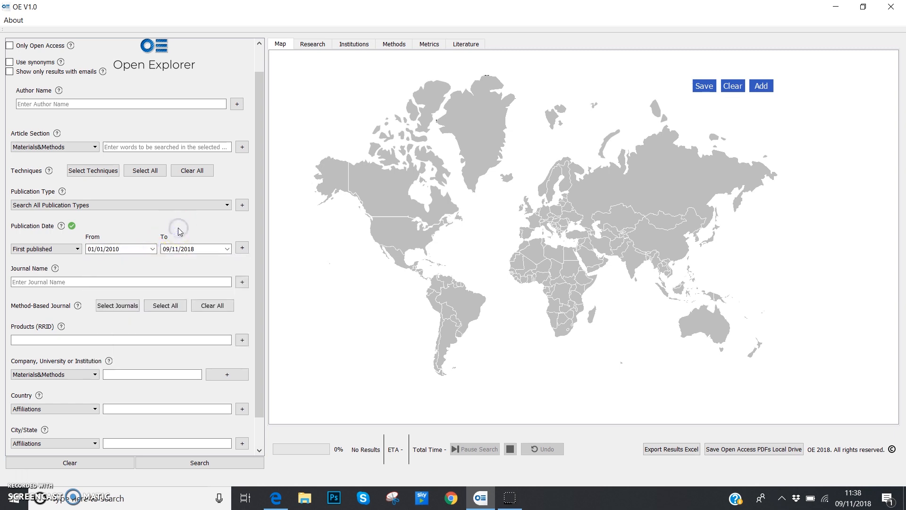
click(242, 282)
click(241, 305)
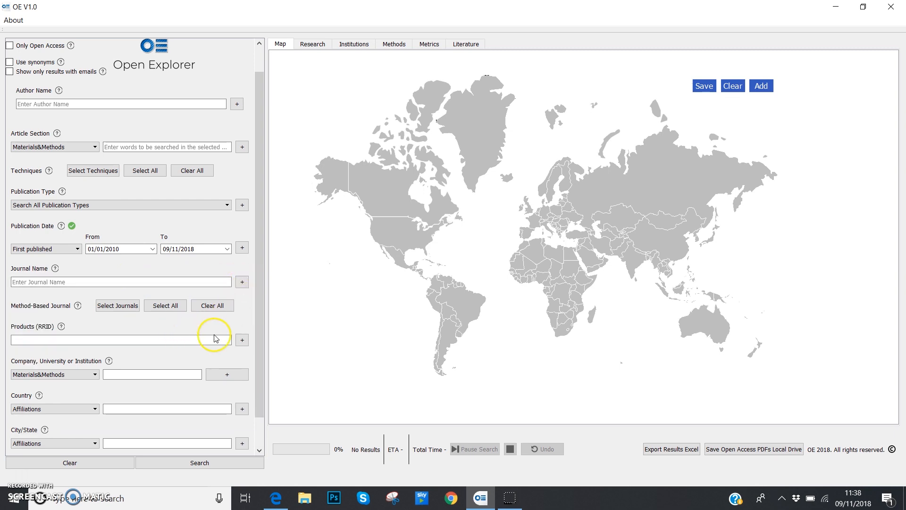
click(99, 336)
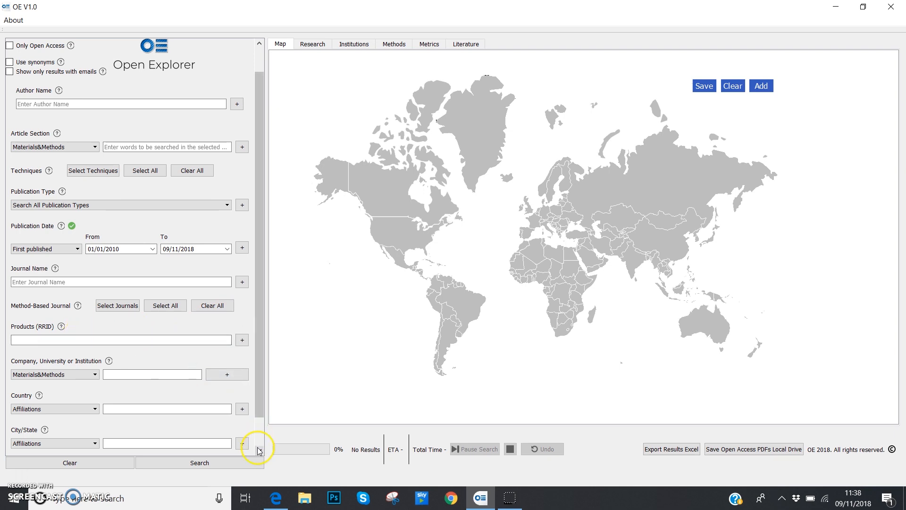
Step: Examine the link and citation types offered by the Data Links and Data Citations filter
click(260, 450)
click(260, 450)
click(259, 450)
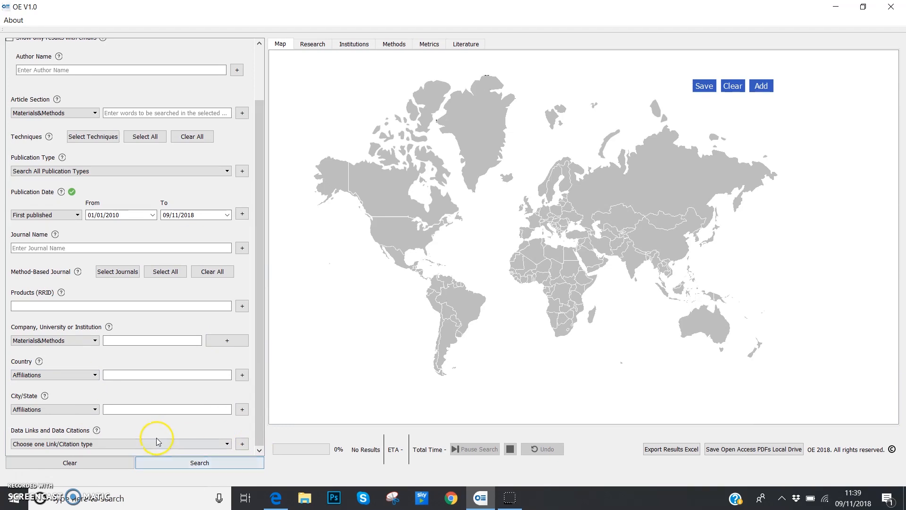
click(227, 444)
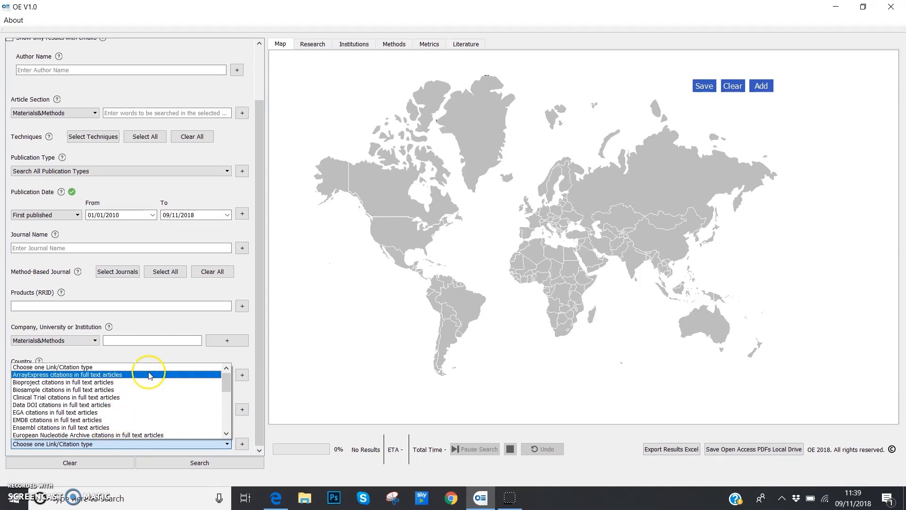
click(233, 339)
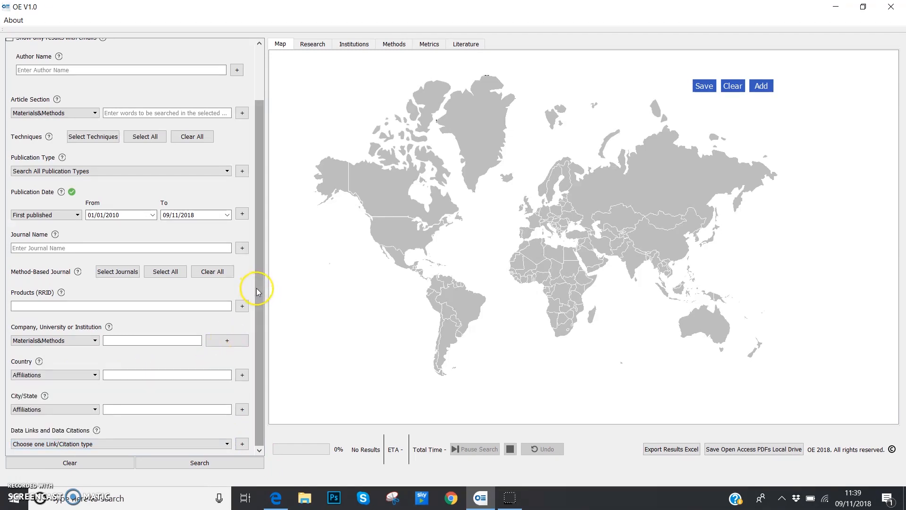
Step: Enter "Dendritic cells" as the search term and "Biolegend" as the keyword for the Materials&Methods section
drag(258, 291, 255, 152)
click(102, 42)
text(Dendritic cells)
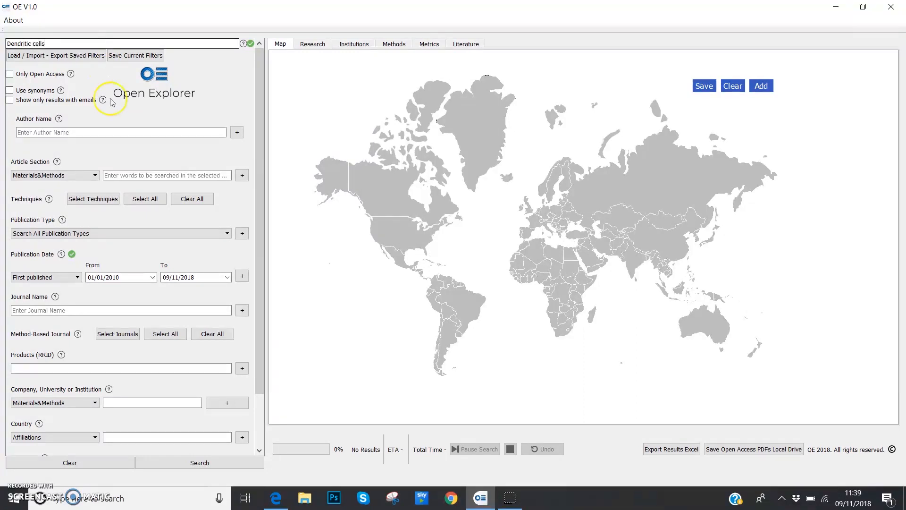
click(134, 177)
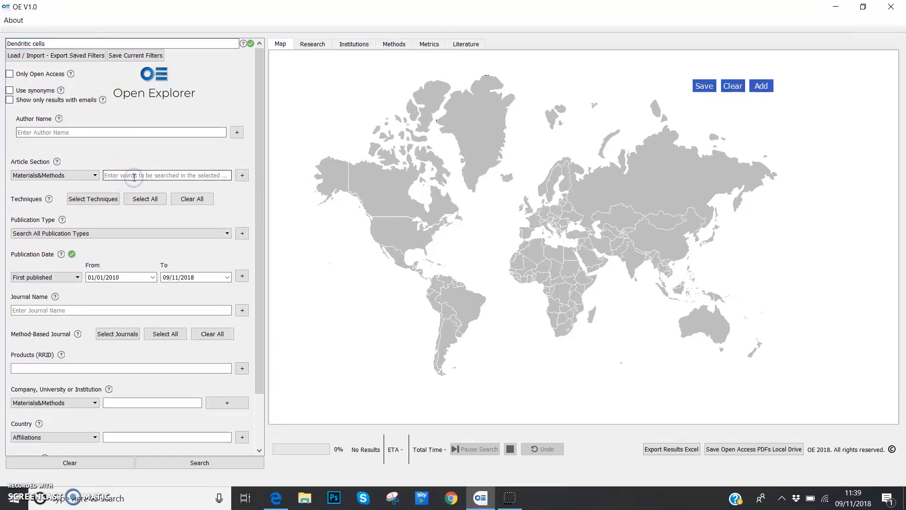
text(Biolegend)
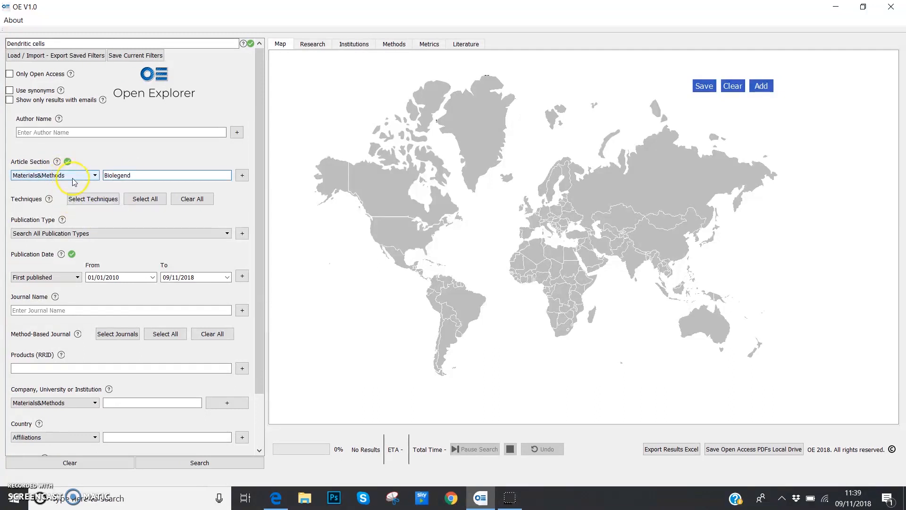
Step: Add Flow cytometry from the Cell Biology group as the technique filter
click(93, 198)
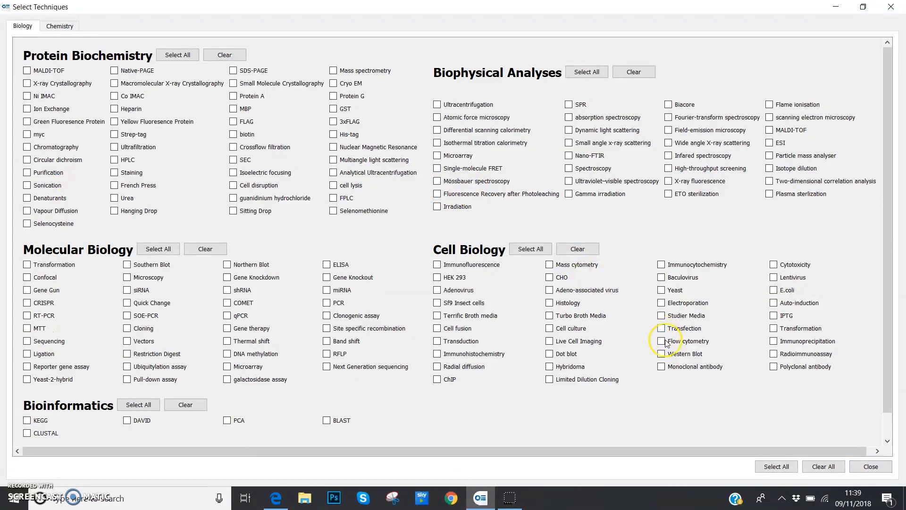
click(666, 343)
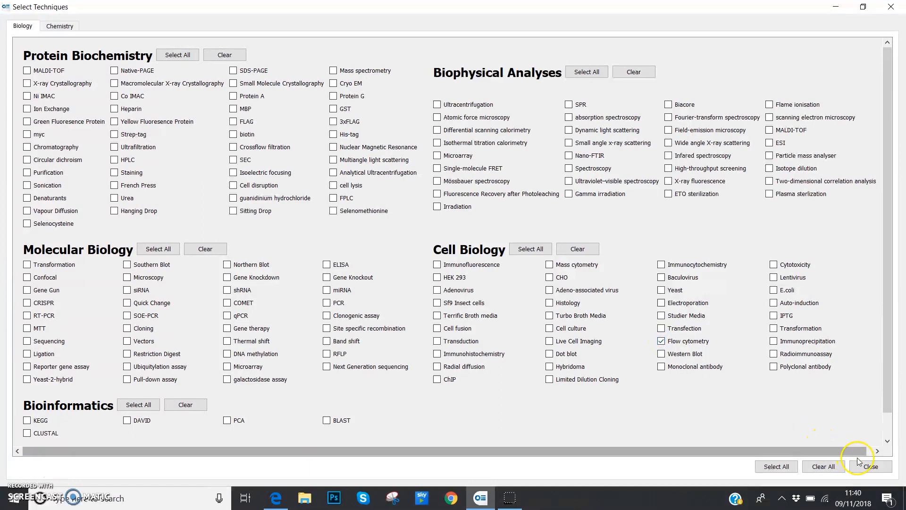
click(867, 467)
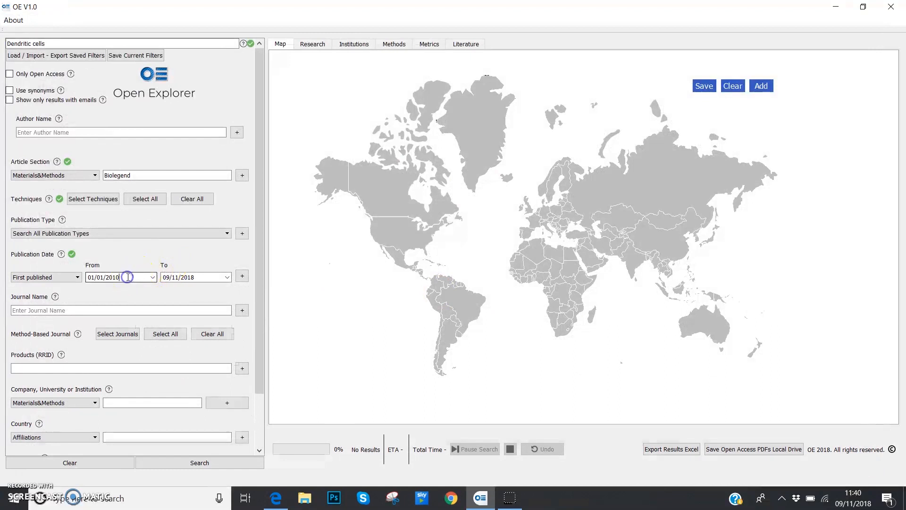
Step: Set the publication start date to 01/01/2018 and run the search
key(BackSpace)
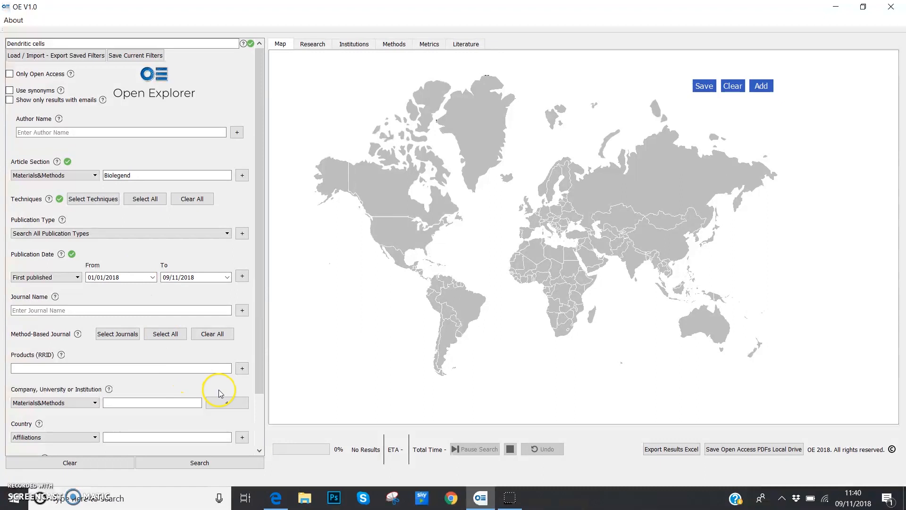
click(213, 462)
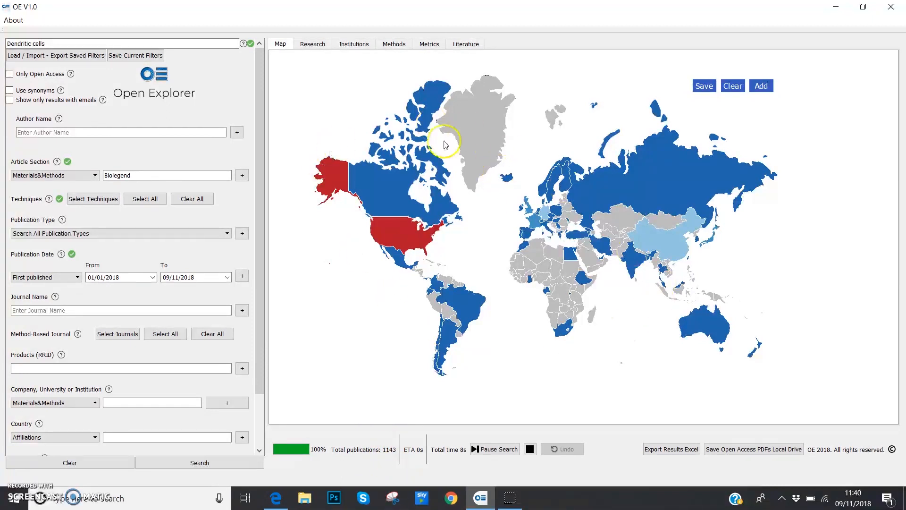
Step: Examine the author count for the United States on the map, the top research areas, institutions, methods and the yearly regional metrics
mouse_move(398, 233)
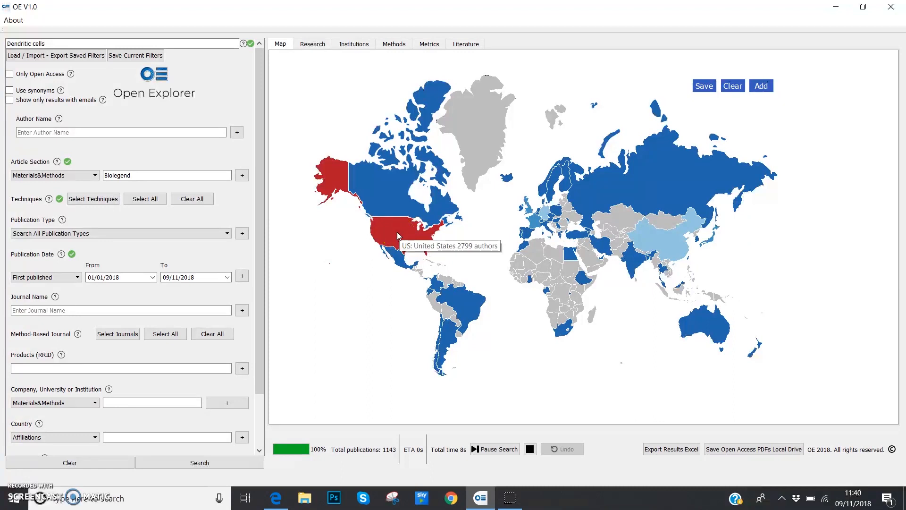
click(312, 45)
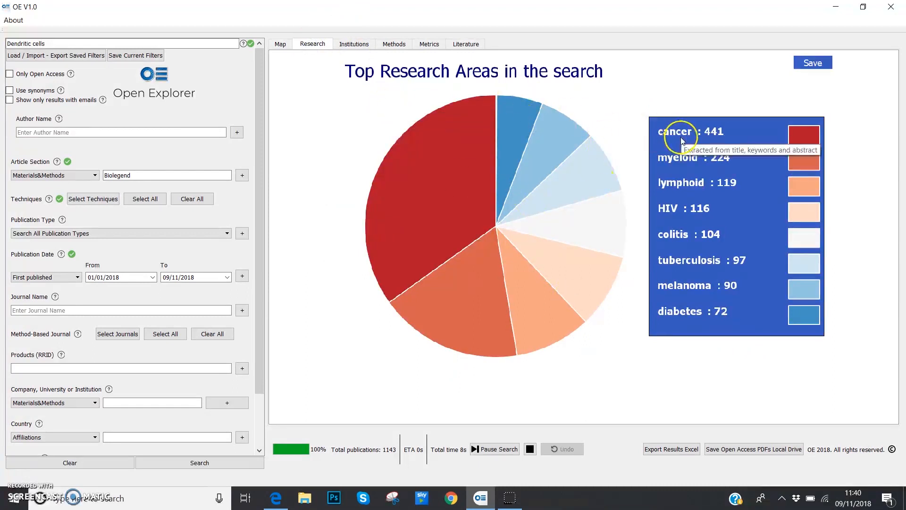
click(354, 44)
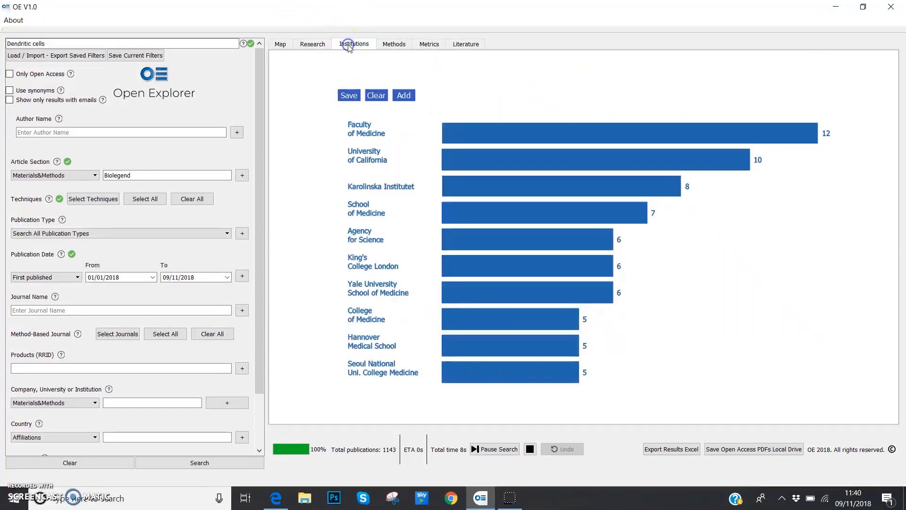
click(389, 46)
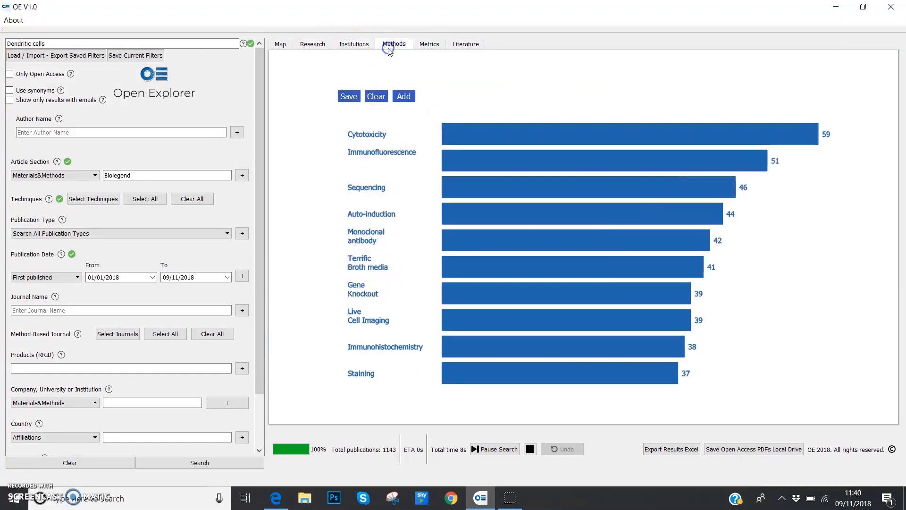
click(428, 44)
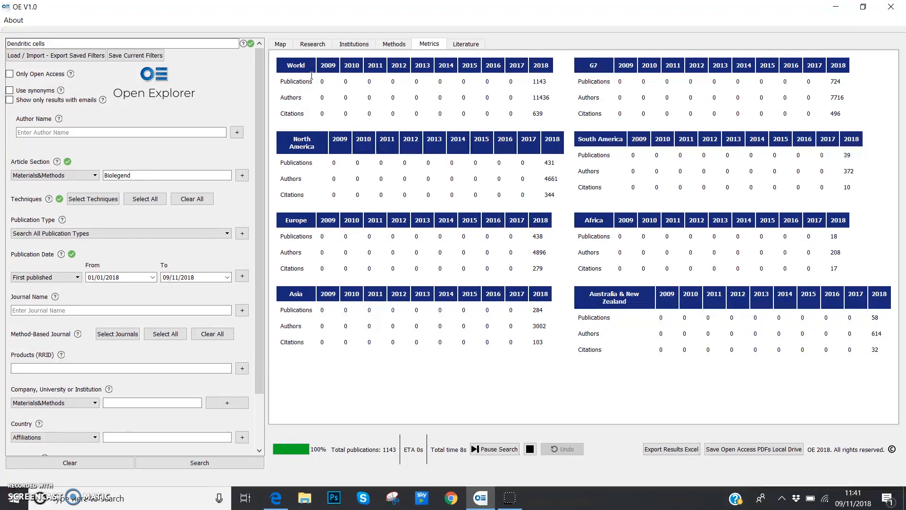
Step: Open the literature results, view their abstracts and return to the normal table view
click(458, 44)
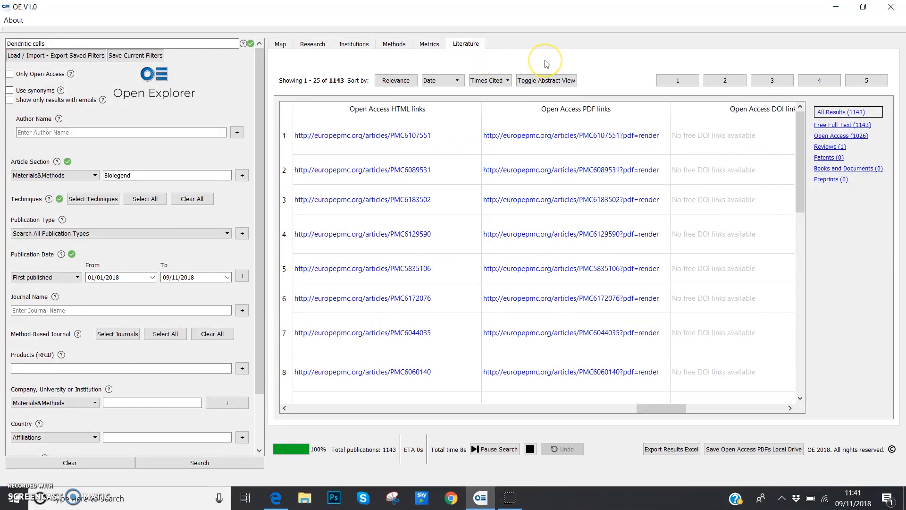
click(546, 81)
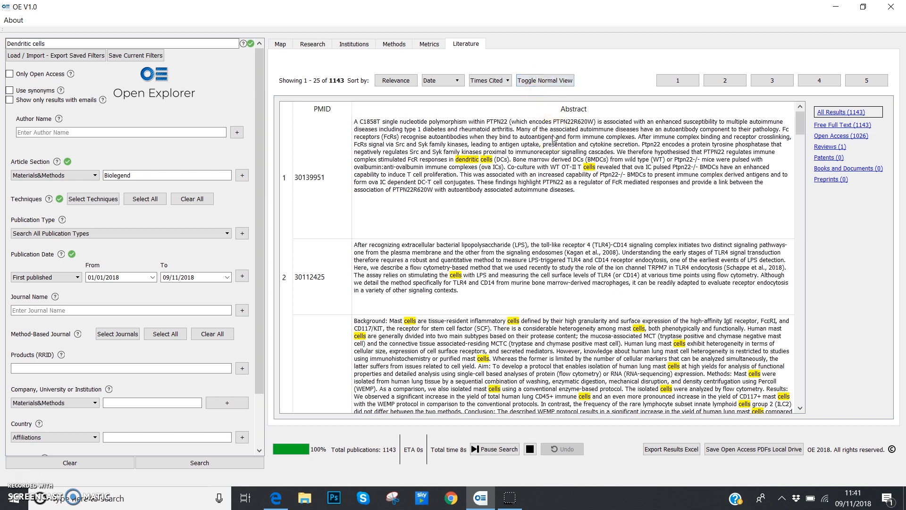
click(545, 81)
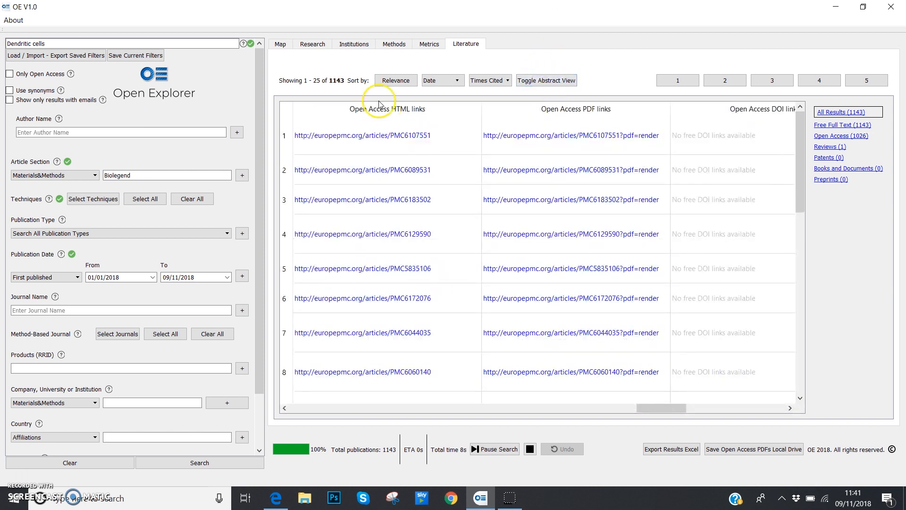
Step: Look through the literature table's columns from PMID and title to the first and last authors' affiliations
click(426, 235)
click(667, 412)
drag(667, 412, 312, 432)
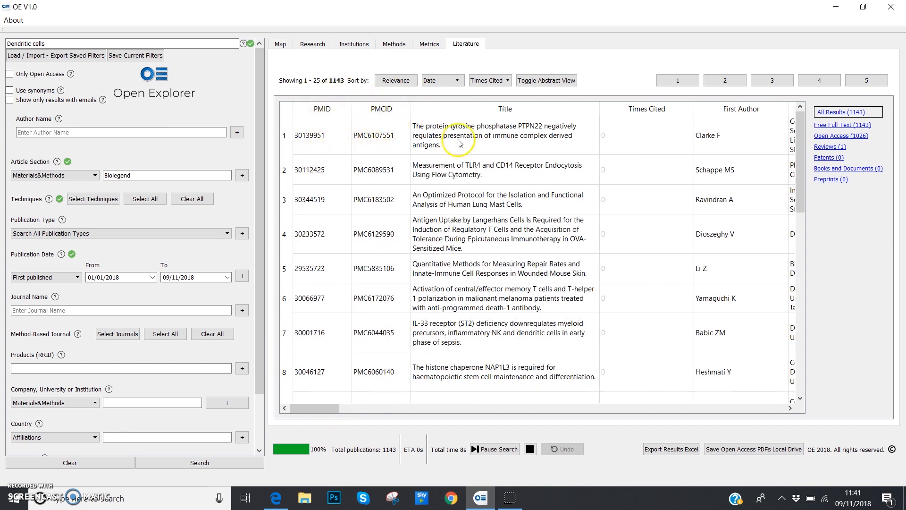
click(791, 409)
click(790, 409)
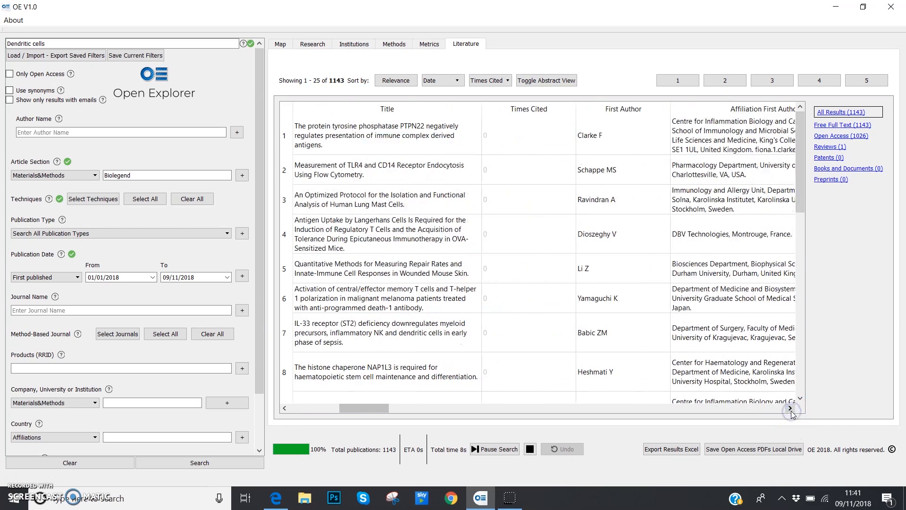
click(791, 409)
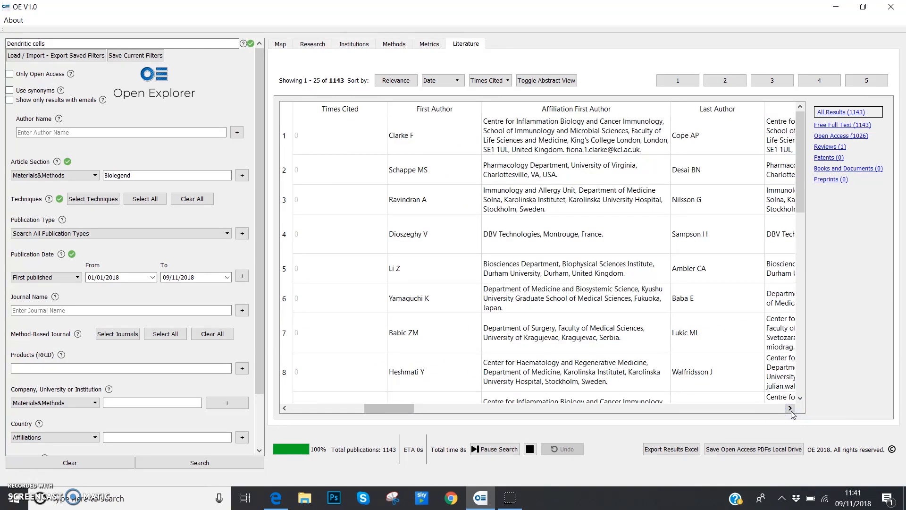
click(790, 409)
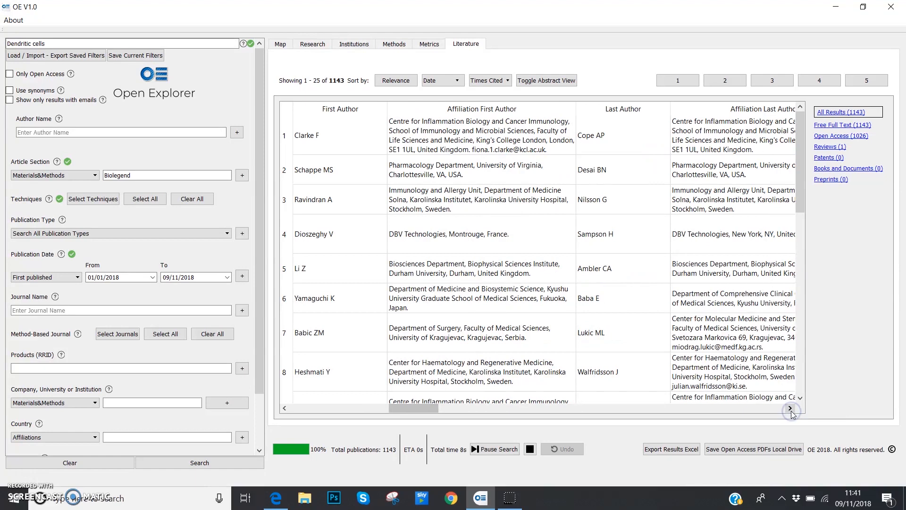
Step: Look through the literature table's remaining columns, from emails and journal details to keywords and the open access HTML, PDF and DOI links
click(790, 409)
click(790, 408)
click(791, 409)
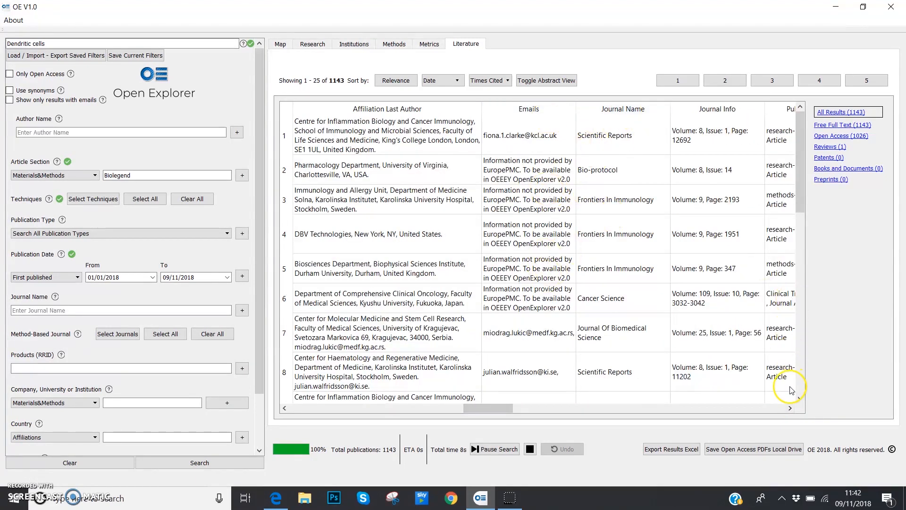
click(790, 409)
click(790, 409)
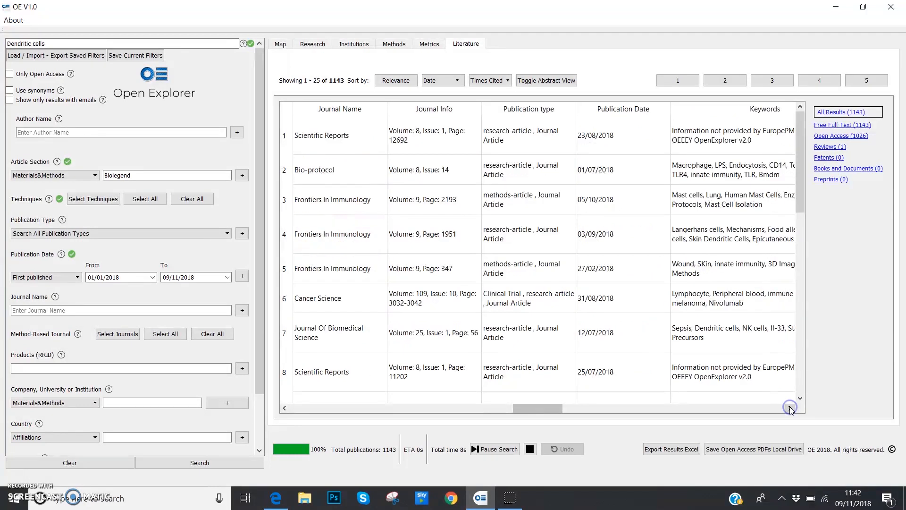
click(791, 409)
click(790, 409)
click(790, 408)
click(790, 409)
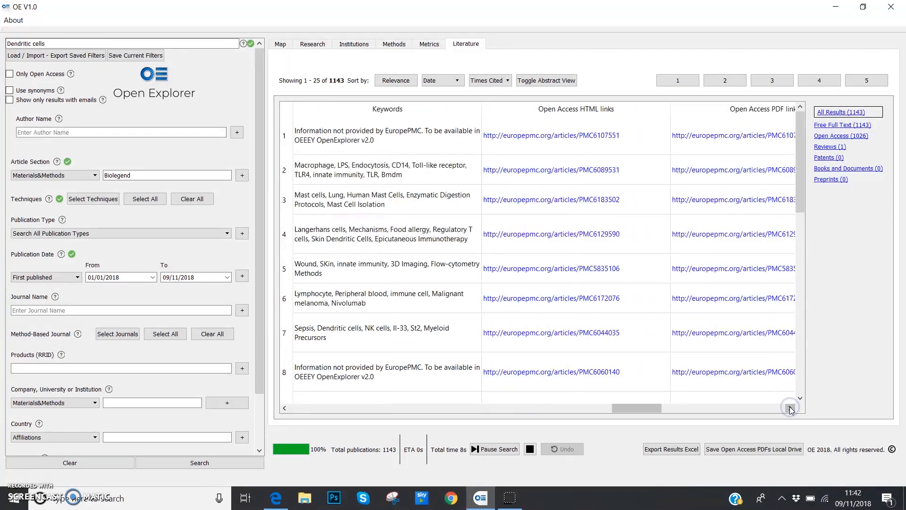
click(790, 409)
click(790, 408)
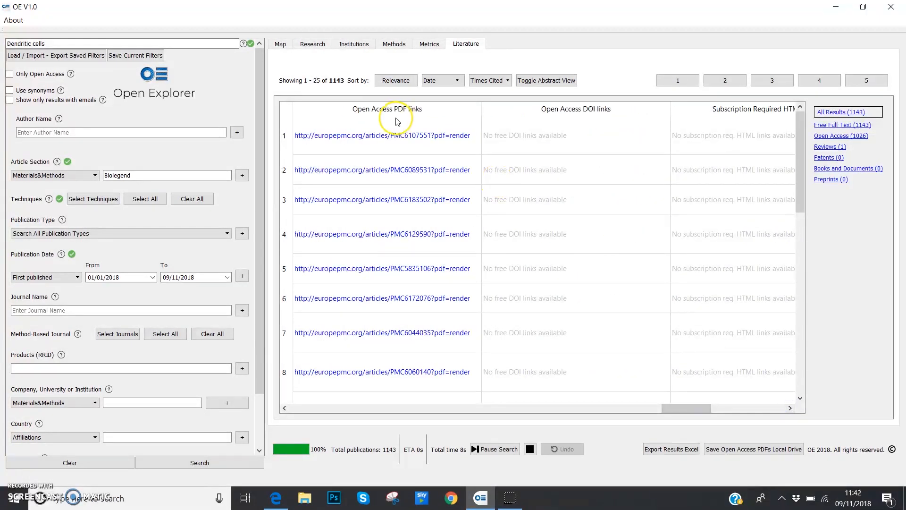
Step: Open the first publication's open access PDF and search it for "dendritic", enlarging the page to read the match
click(374, 136)
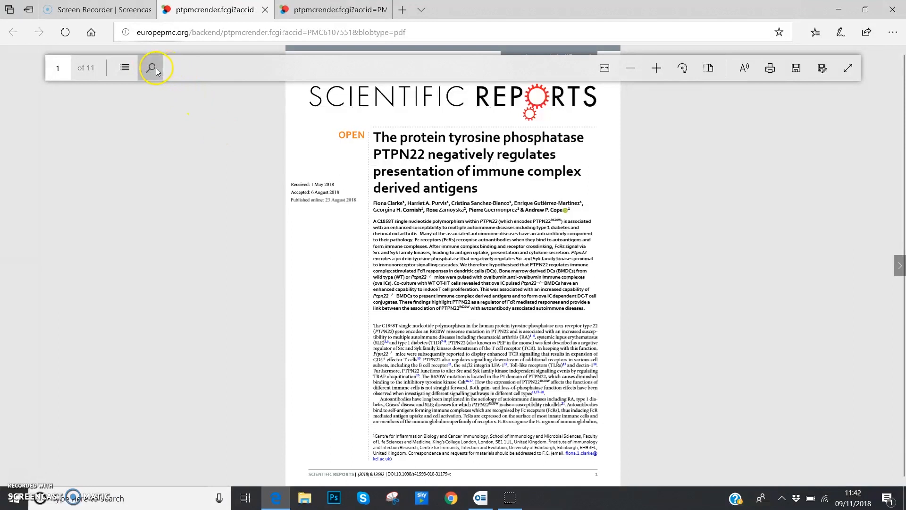
click(152, 68)
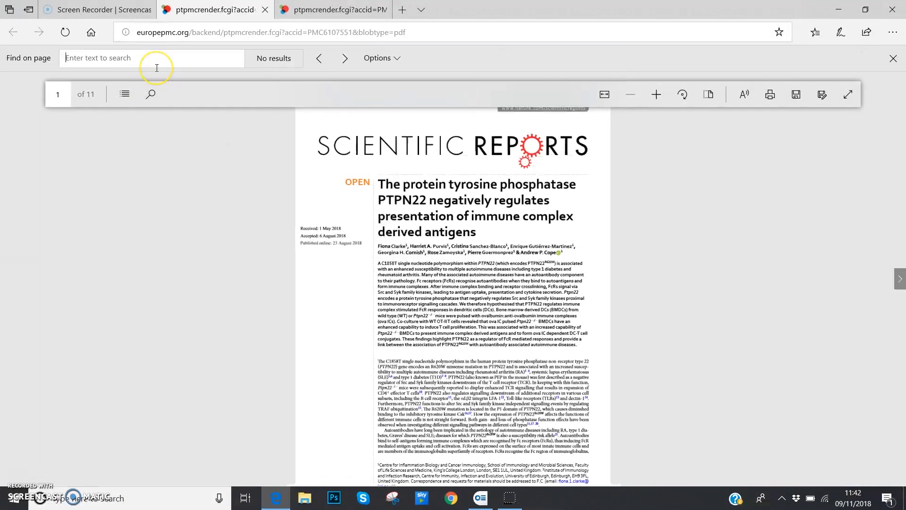
text(dendritic)
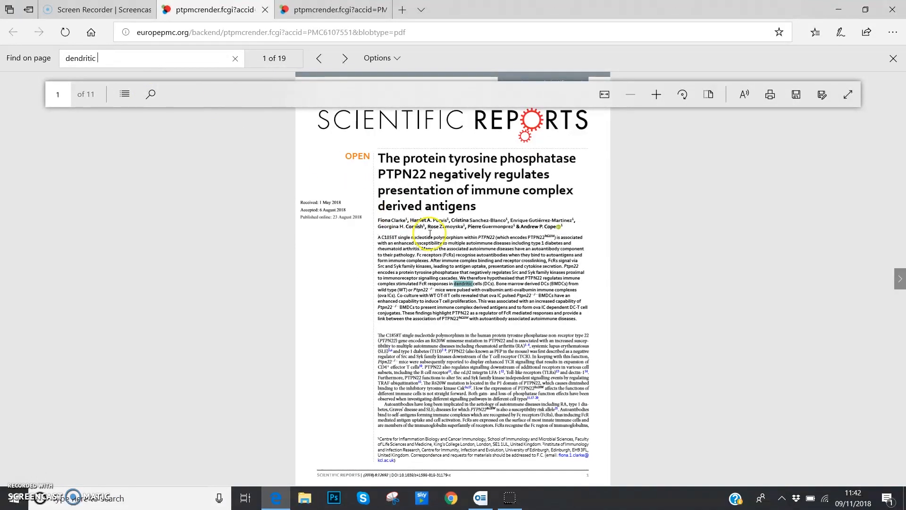
click(648, 102)
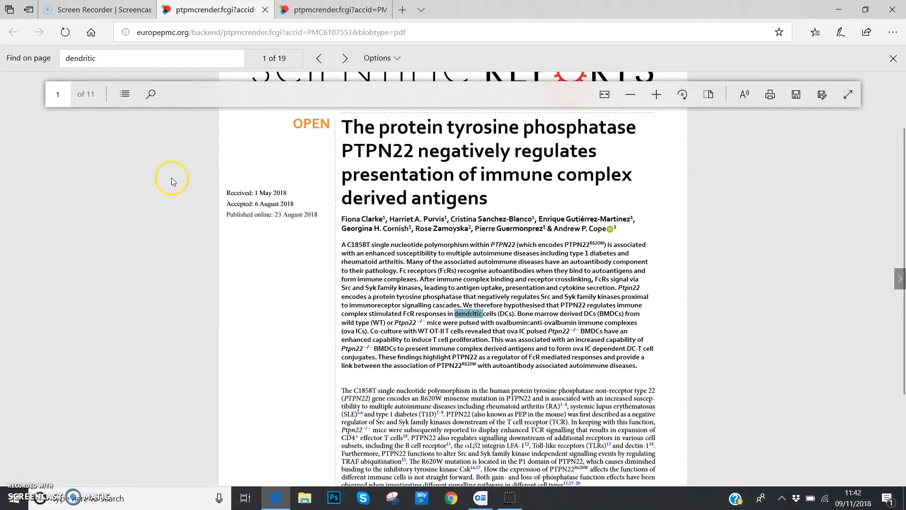
Step: Search the same article for "Biolegend", enlarge the page to read the matches, and search it for "facs"
click(129, 63)
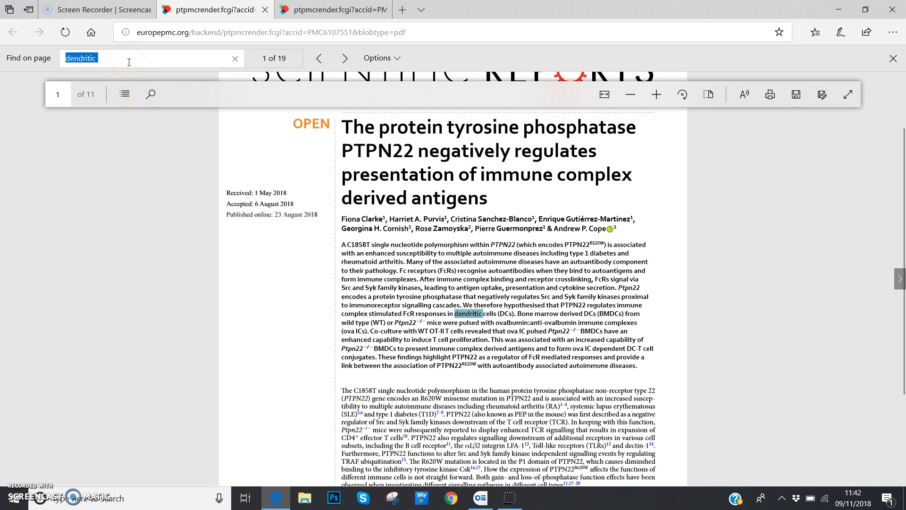
text(Biol)
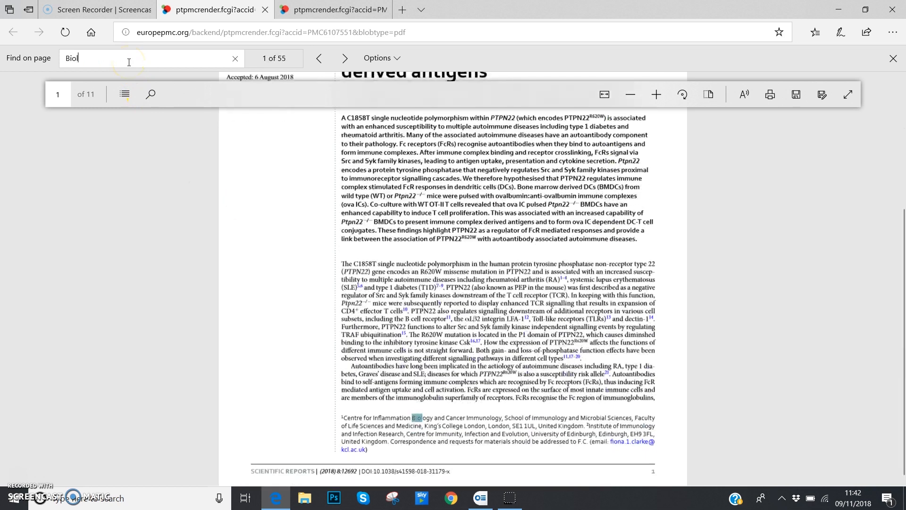
text(egend)
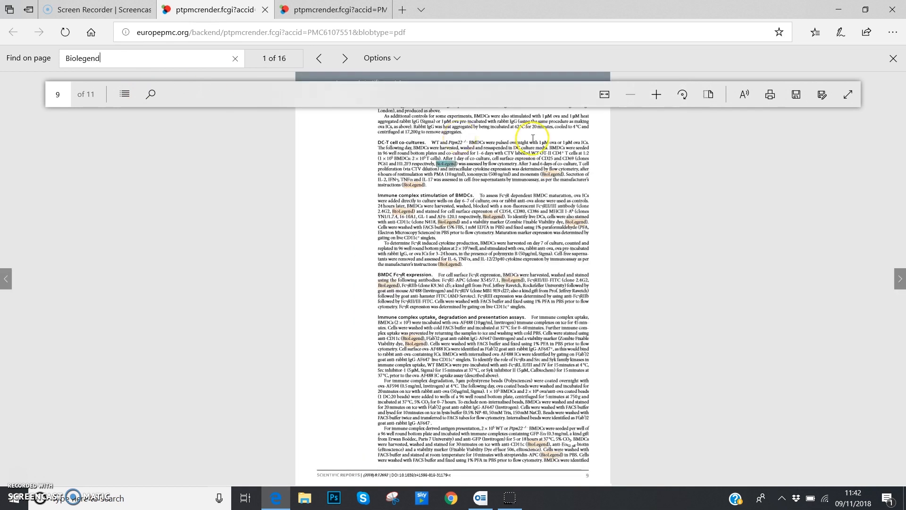
click(656, 95)
click(658, 97)
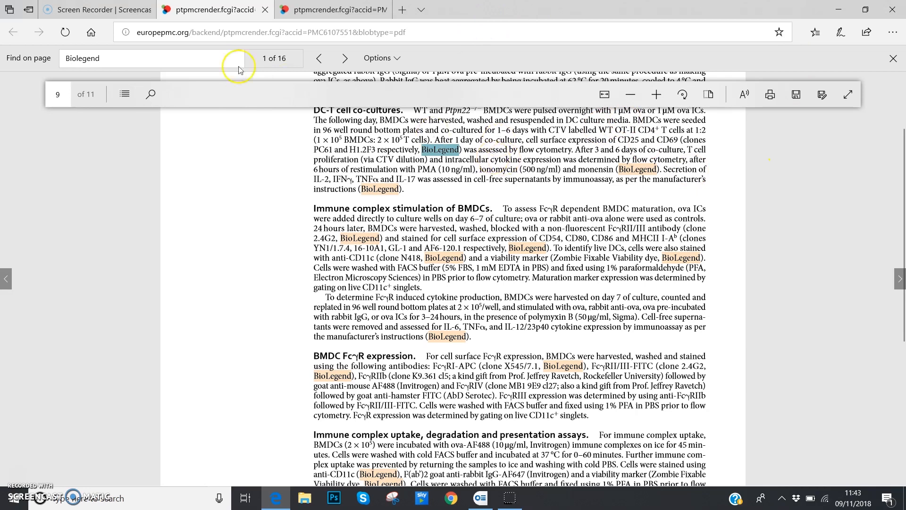
click(148, 61)
text(facs)
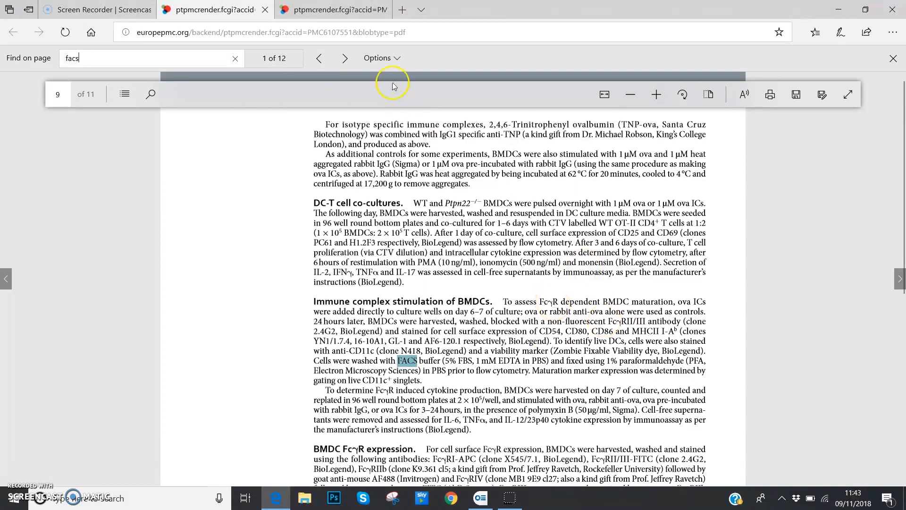
Step: Search the second open article, on TLR4 and CD14 receptor endocytosis, for "facs" and "biol", going through the "biol" matches
key(ctrl+Tab)
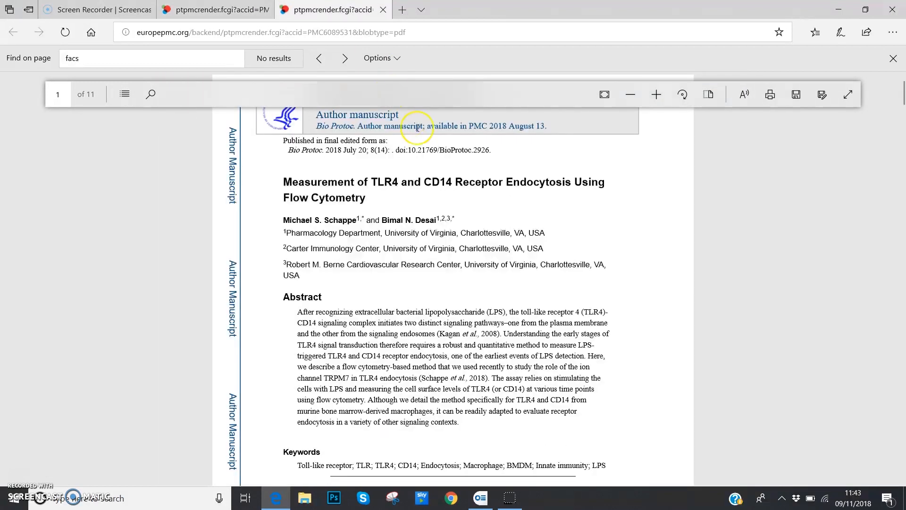
click(178, 58)
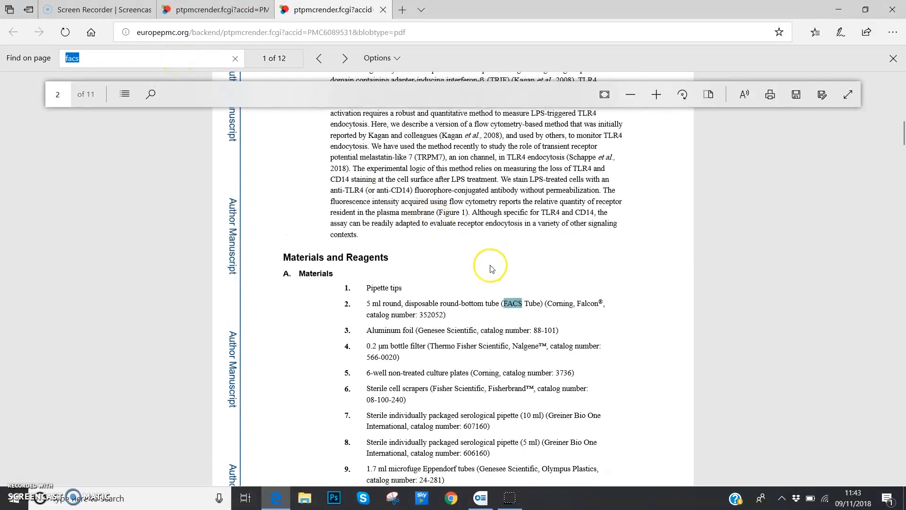
text(bi)
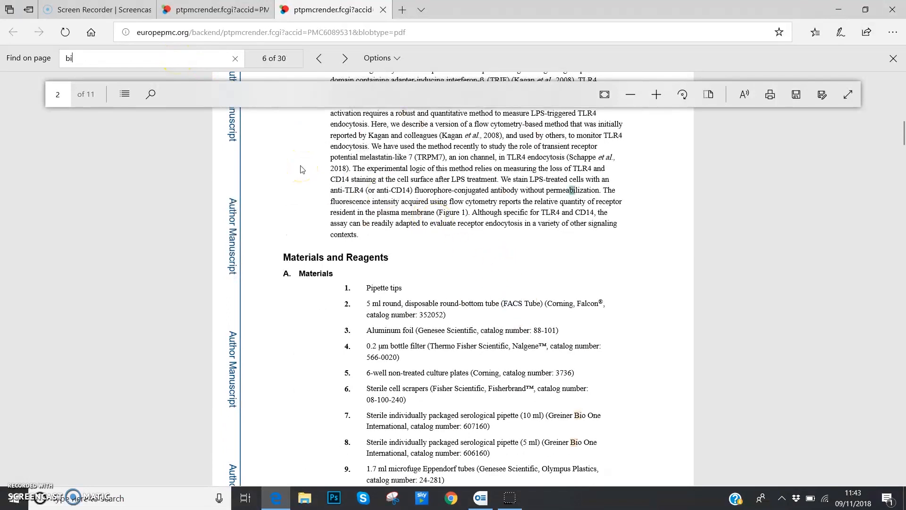
text(o)
key(BackSpace)
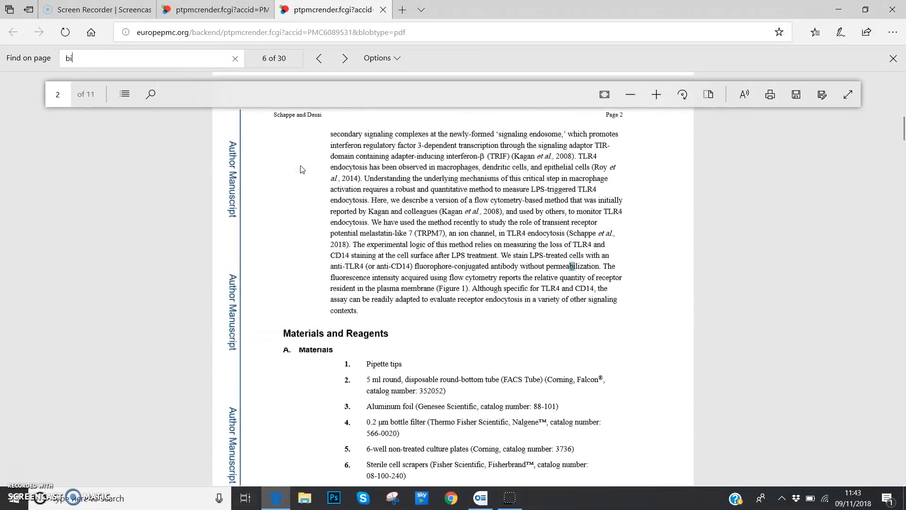
text(ol)
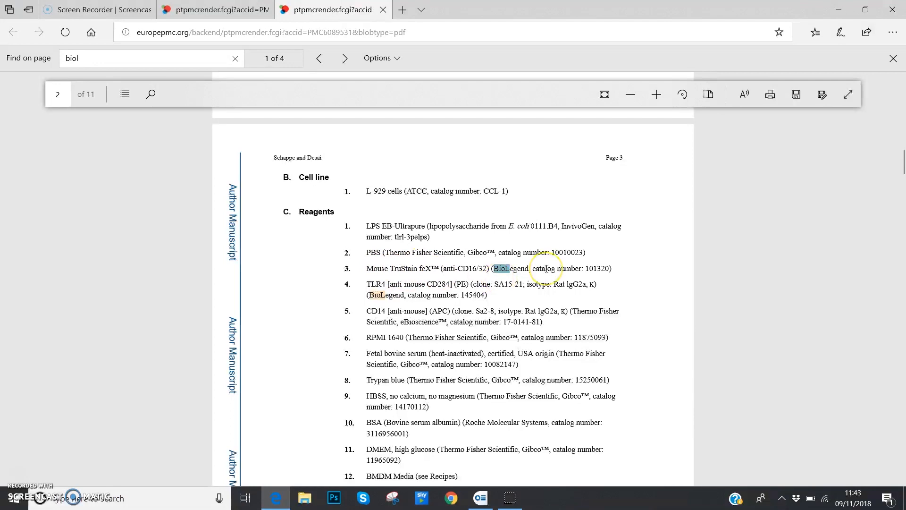
key(Return)
key(Return)
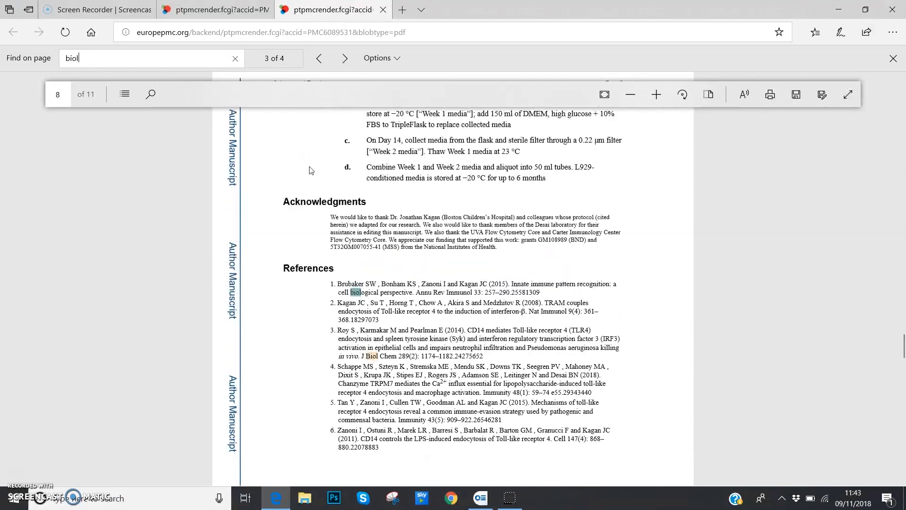
Step: Switch back to Open Explorer, return to the literature table's first columns, and check the list of saved filters
click(480, 498)
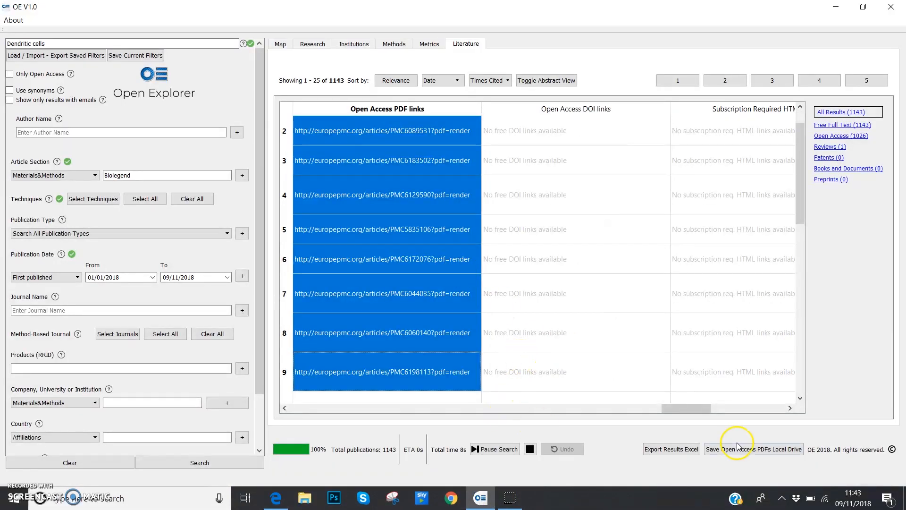
click(697, 409)
drag(697, 409, 321, 409)
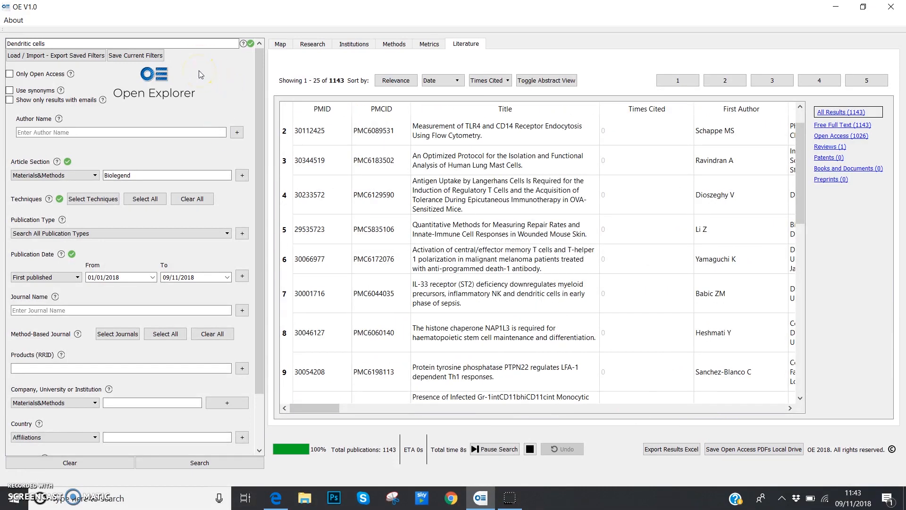
click(68, 60)
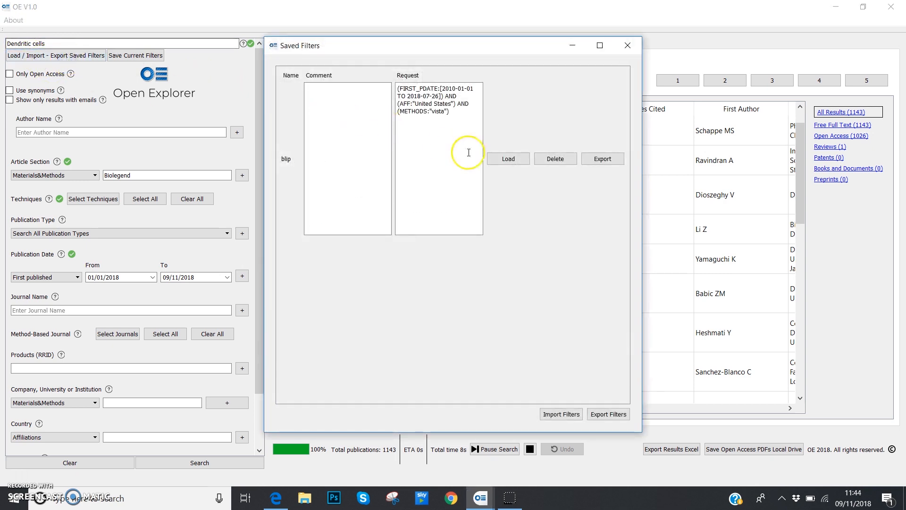
click(628, 45)
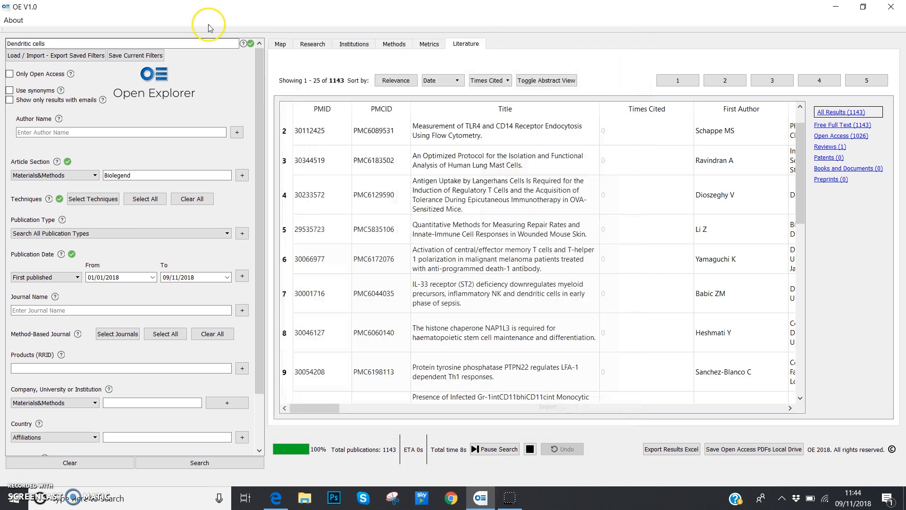
Step: Save the current filters under the name biologend and review its request in the saved filters list
click(150, 55)
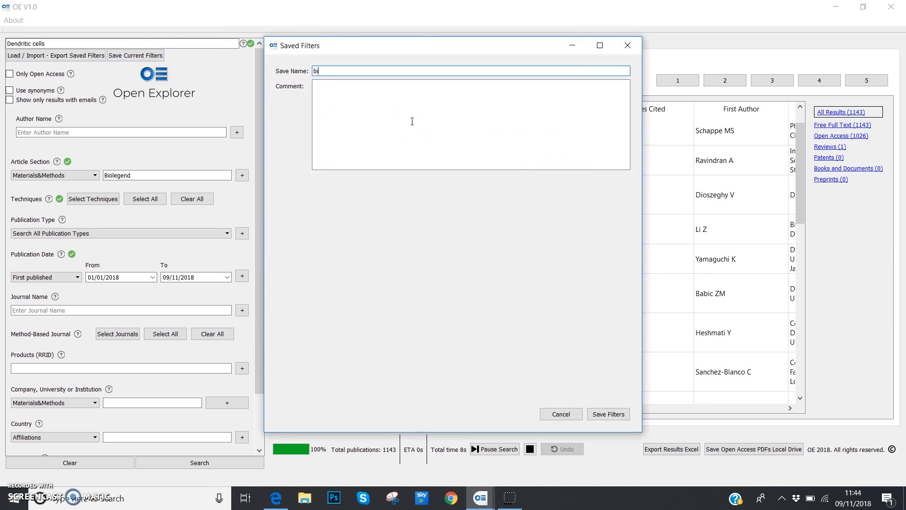
click(605, 413)
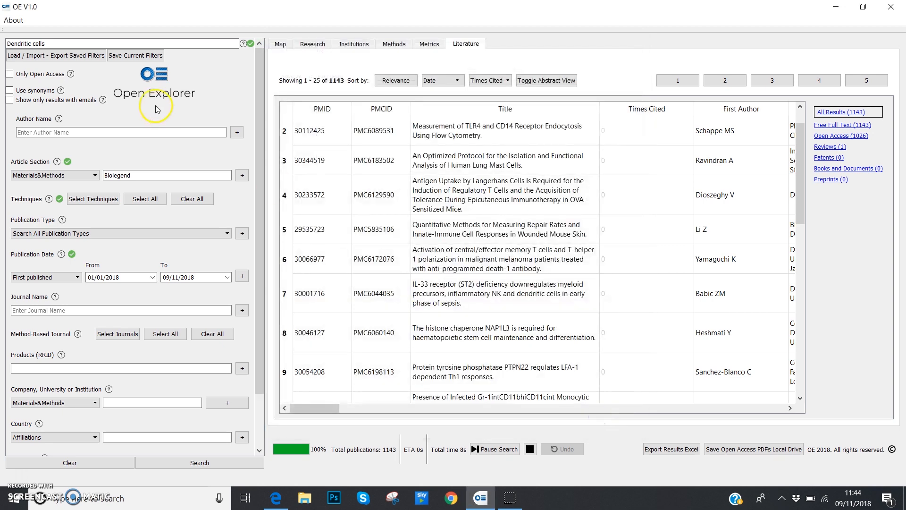
click(72, 55)
click(454, 122)
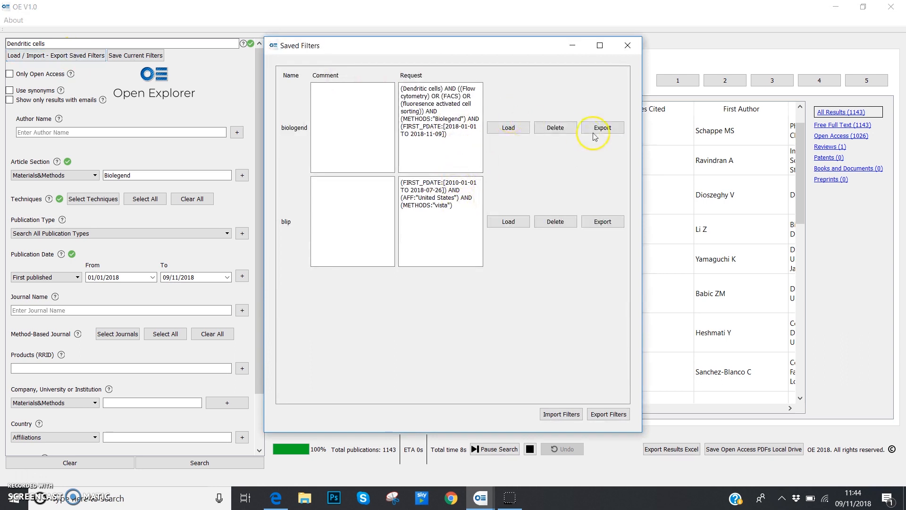
click(628, 46)
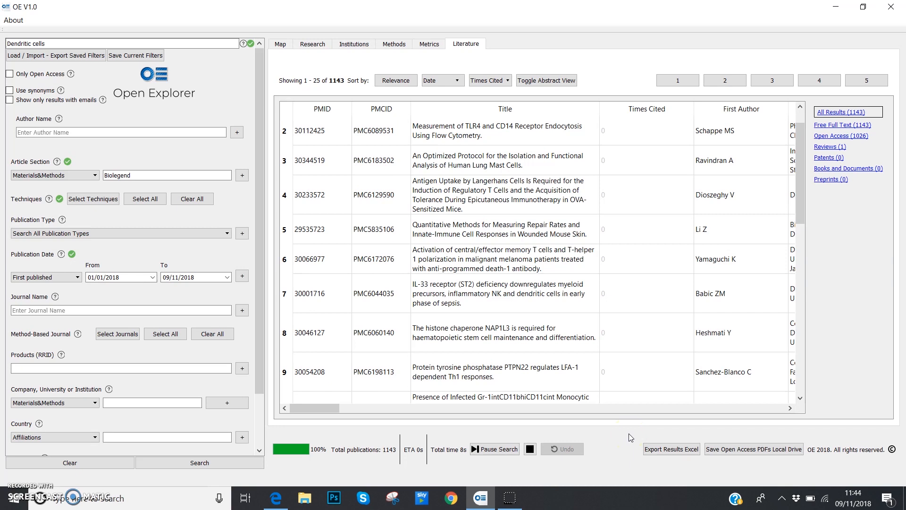
Step: Export the search results to an Excel file named Biolegend on the Desktop and close the export dialog
click(667, 452)
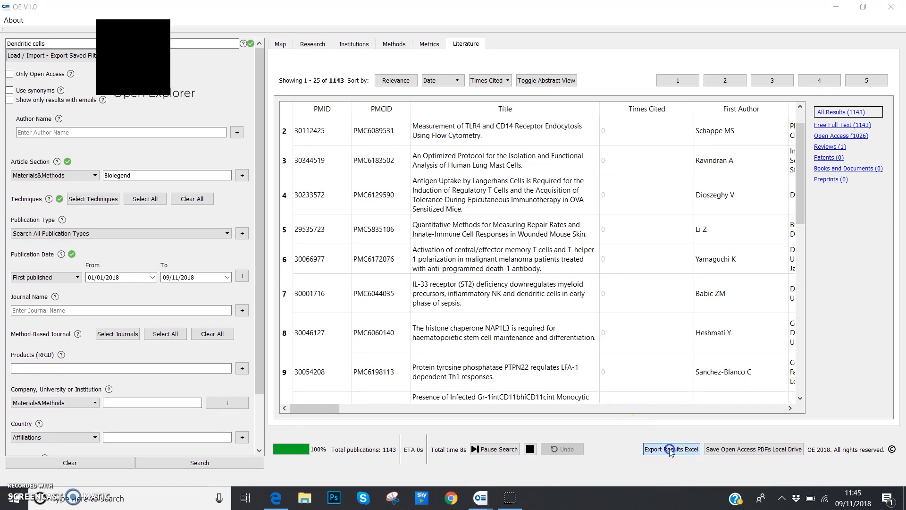
click(381, 162)
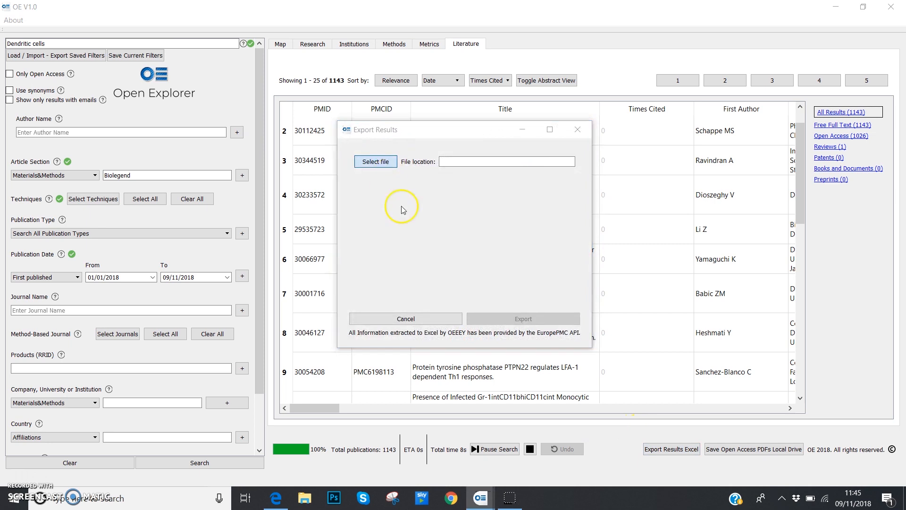
click(385, 226)
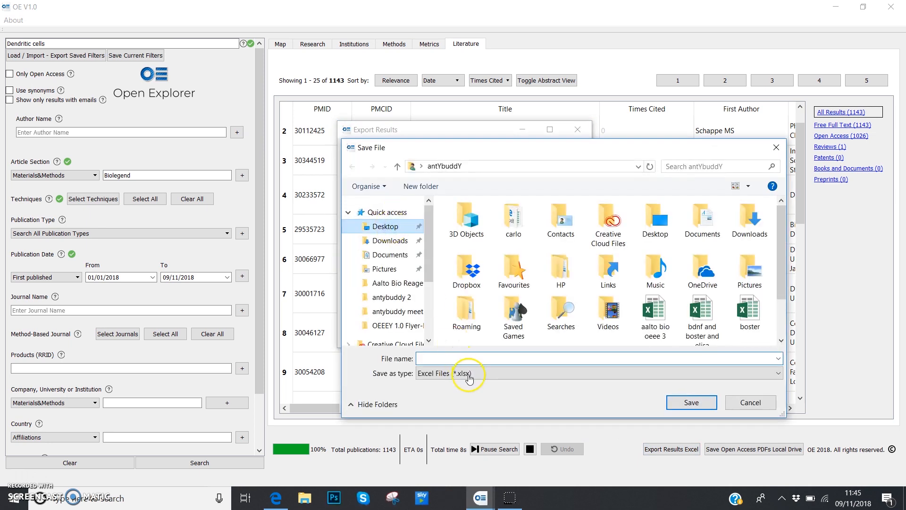
click(483, 360)
text(Biolegend)
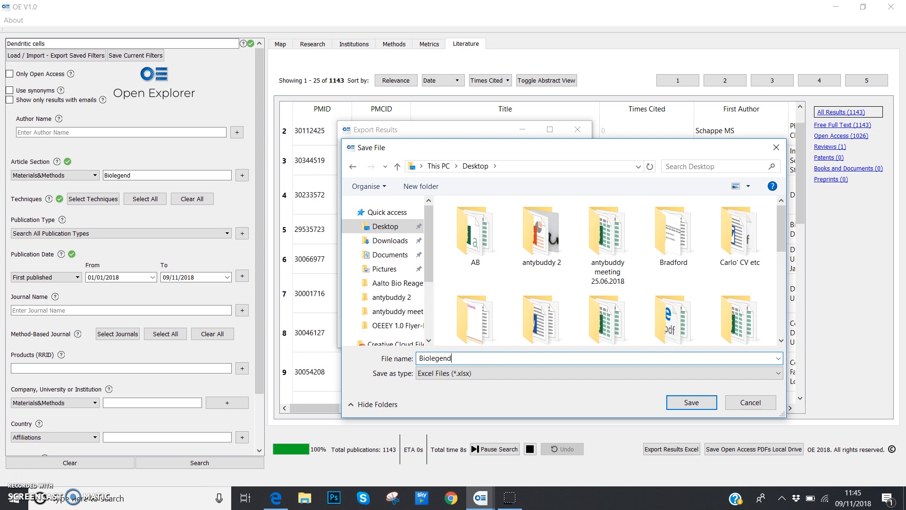
click(692, 402)
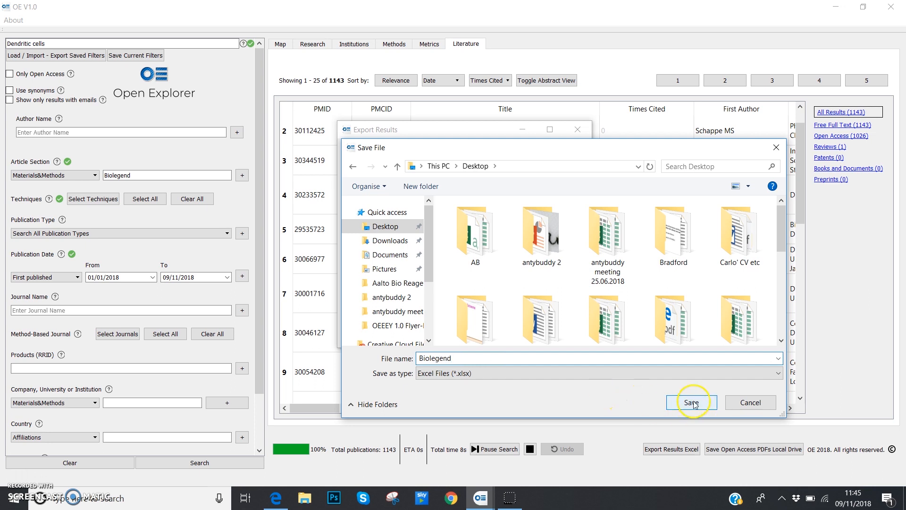
click(525, 322)
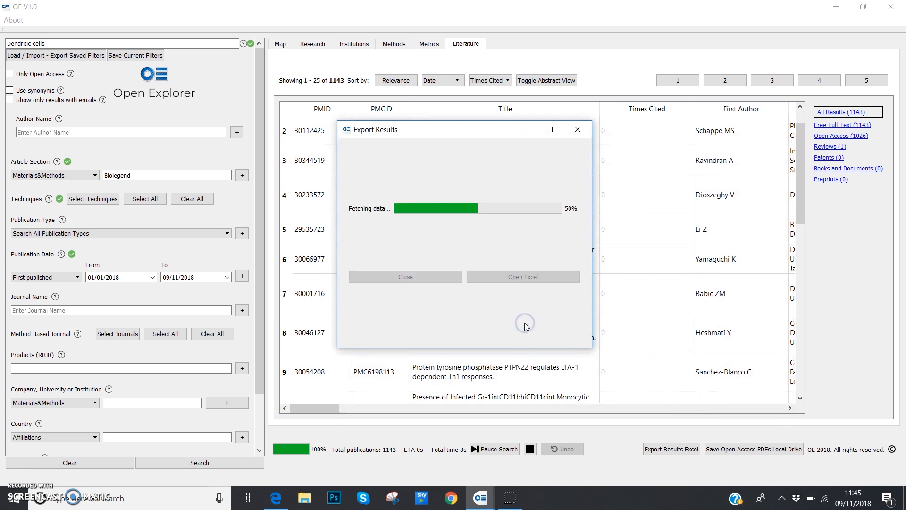
click(435, 277)
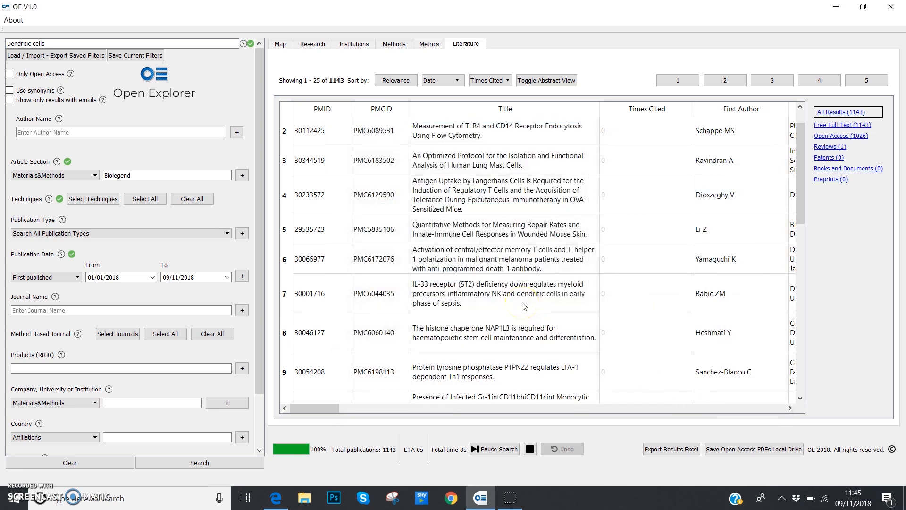
Step: Select the United States on the world map, add it as the country affiliation filter and run the search again
drag(261, 188, 255, 364)
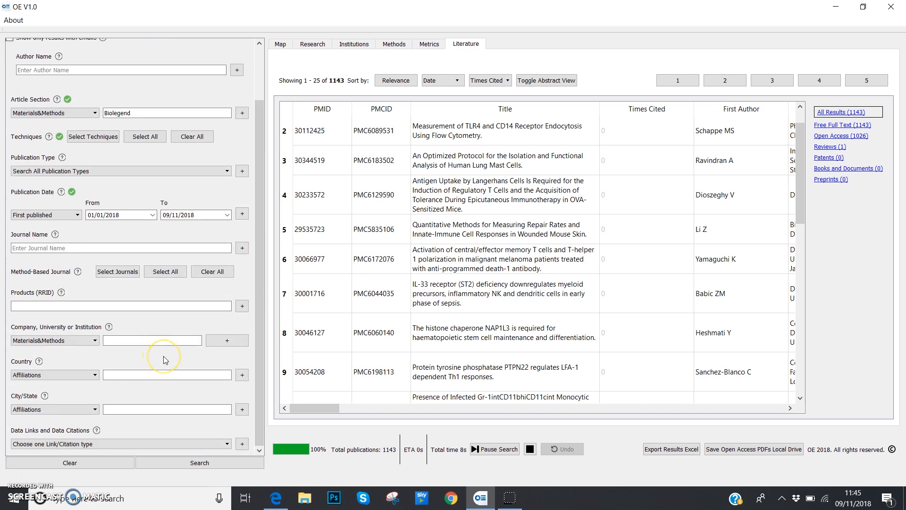
click(280, 44)
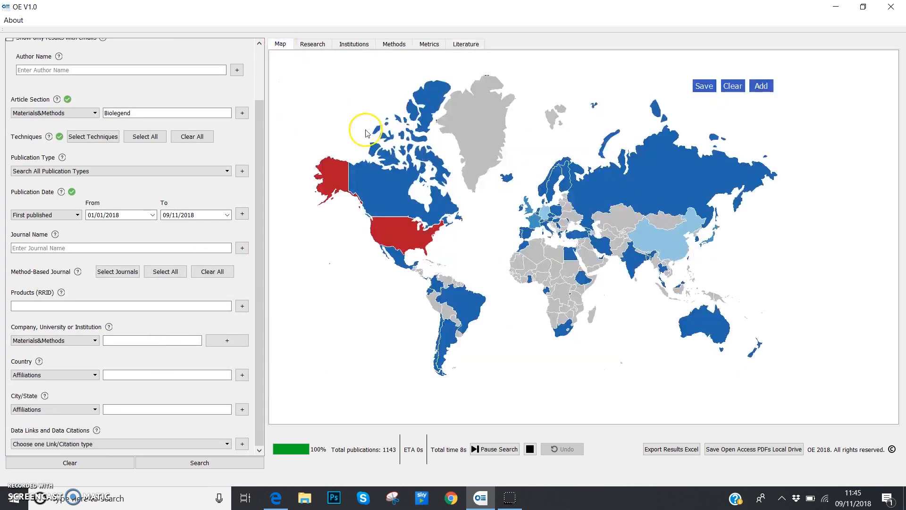
click(398, 225)
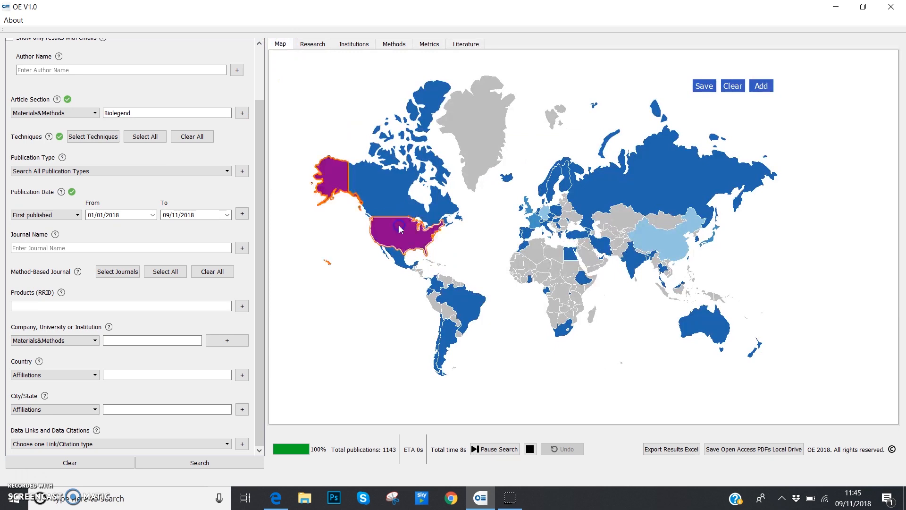
click(414, 241)
click(763, 86)
mouse_move(759, 164)
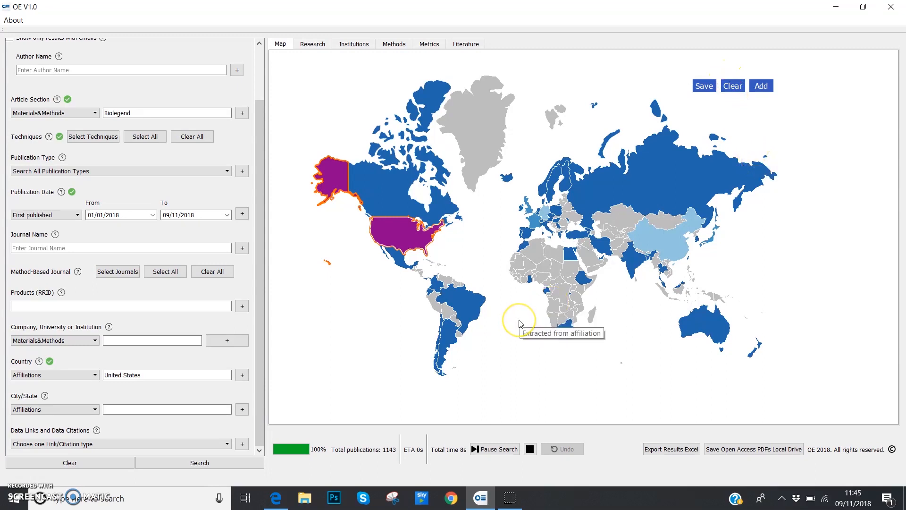
click(215, 463)
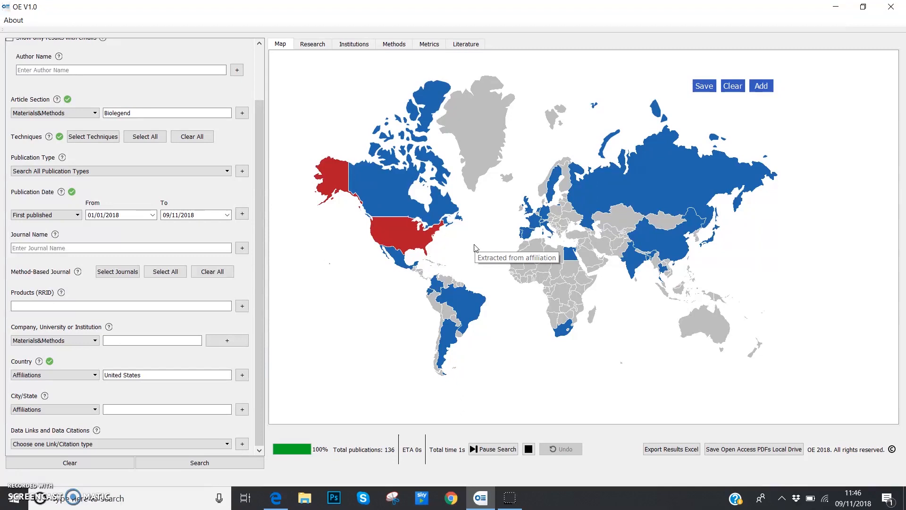
Step: Examine the author distribution on the world map for the United States results, including Russia, and look through their literature table
click(379, 197)
click(653, 200)
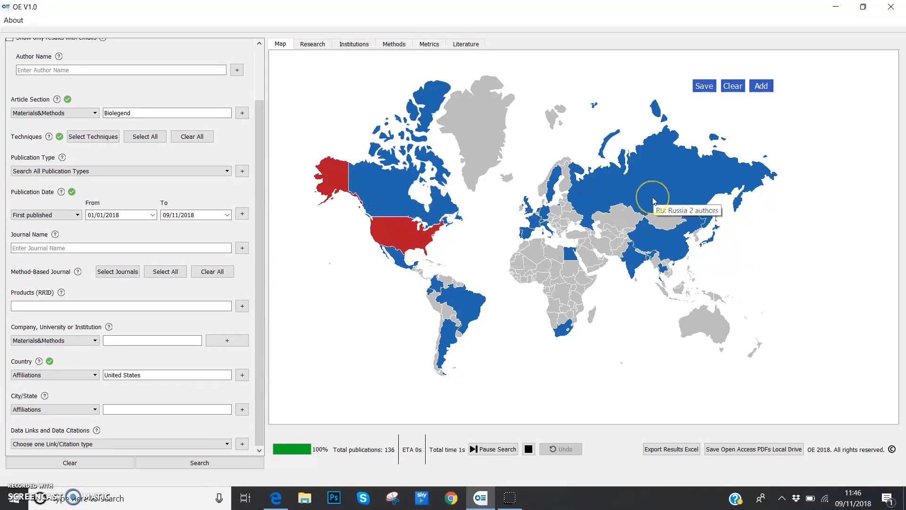
click(468, 256)
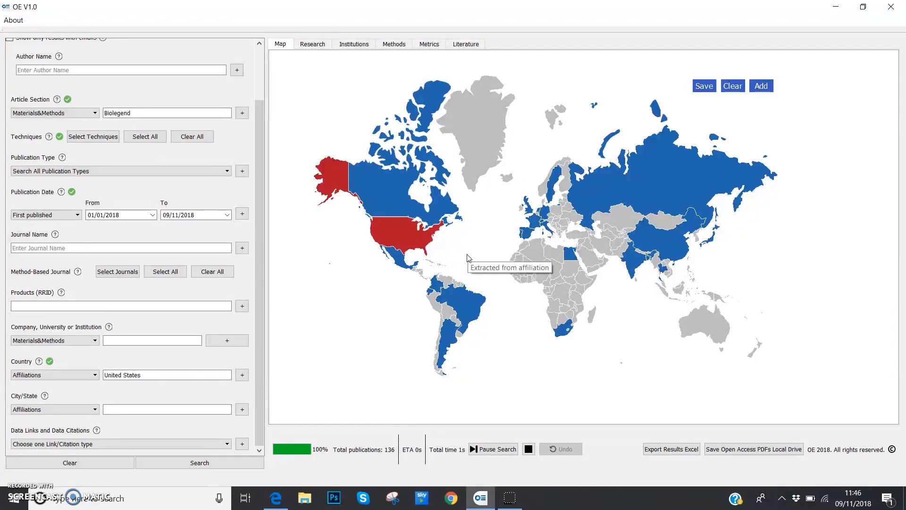
click(466, 44)
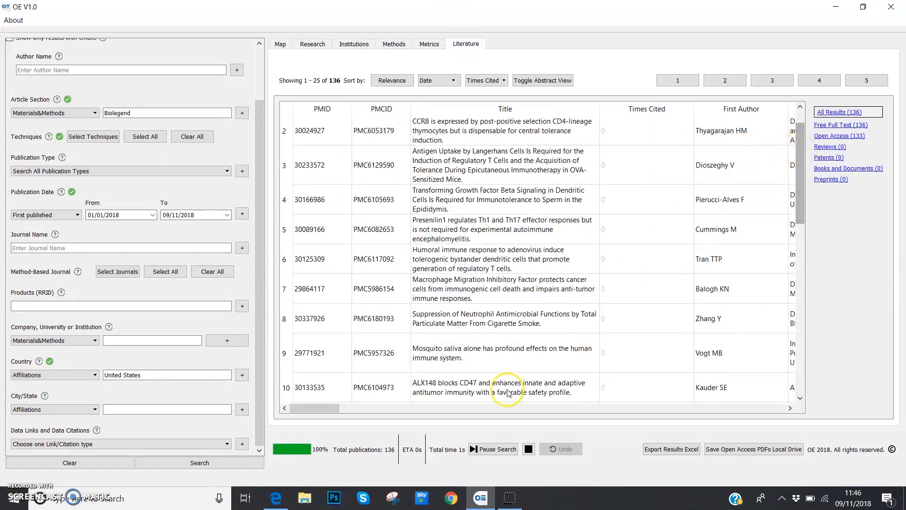
mouse_move(329, 408)
mouse_down()
mouse_move(671, 408)
mouse_move(340, 407)
mouse_up()
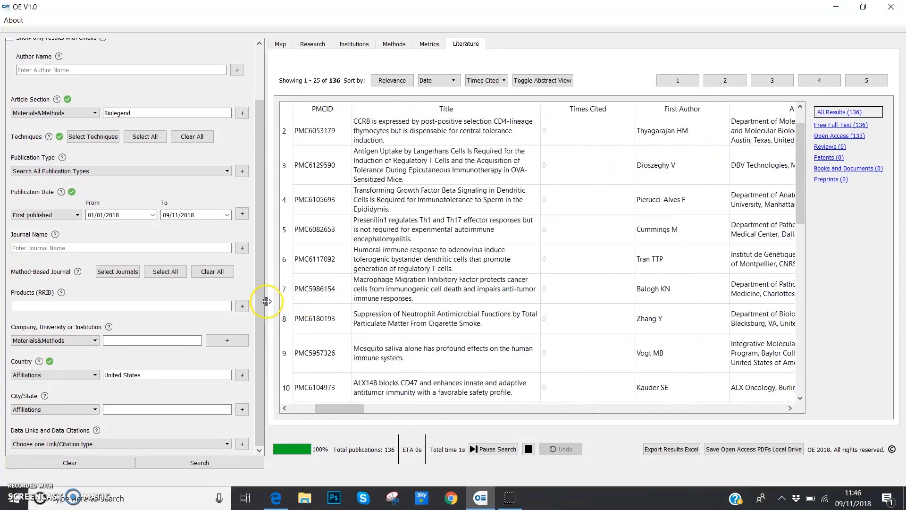
Step: Set the city/state affiliation filter to New York and run the search again
click(260, 451)
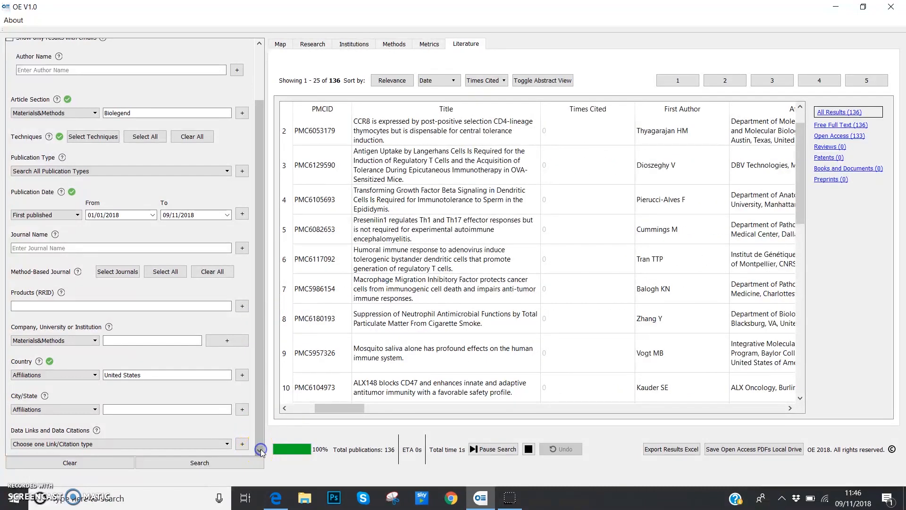
click(167, 405)
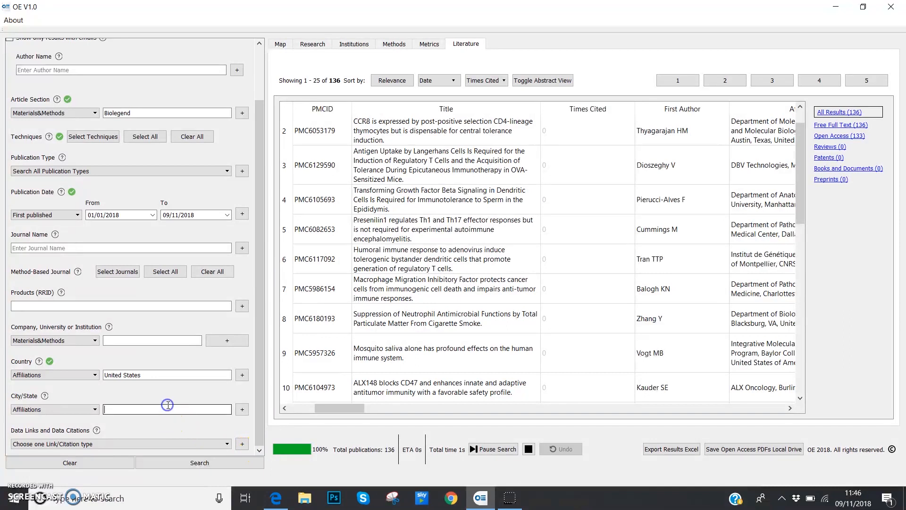
text(new)
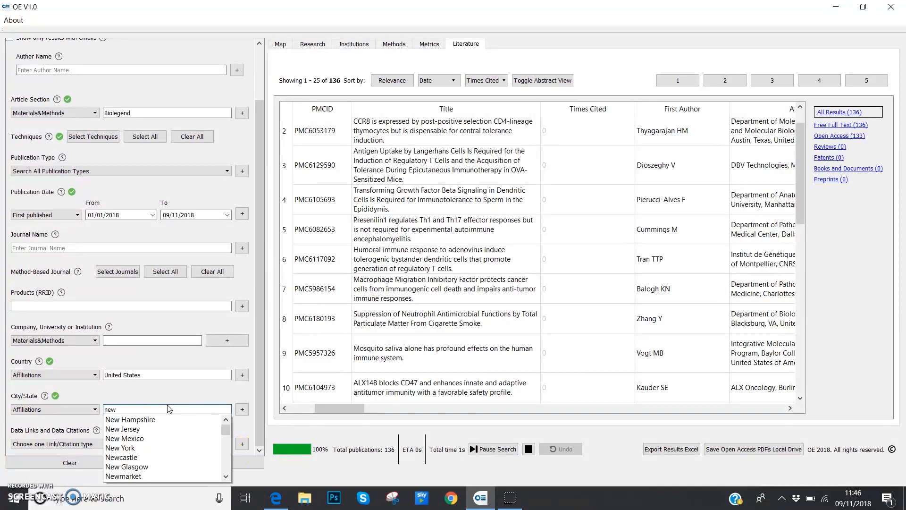
click(126, 447)
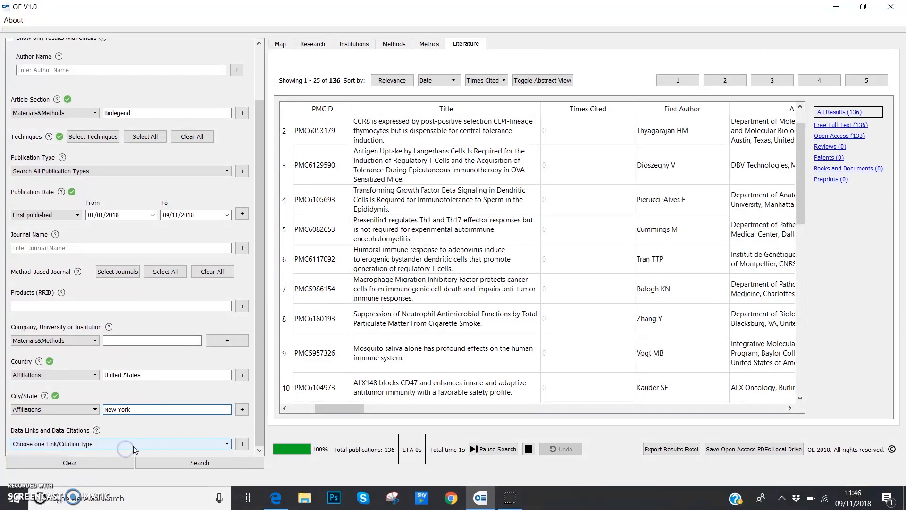
click(208, 463)
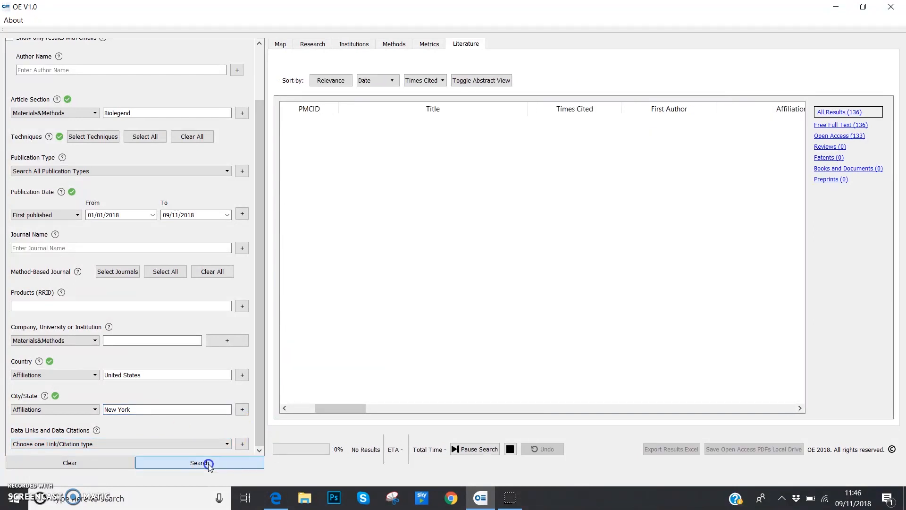
Step: Review the open access links of the New York results, check their author distribution on the world map, and return to the literature table
click(790, 409)
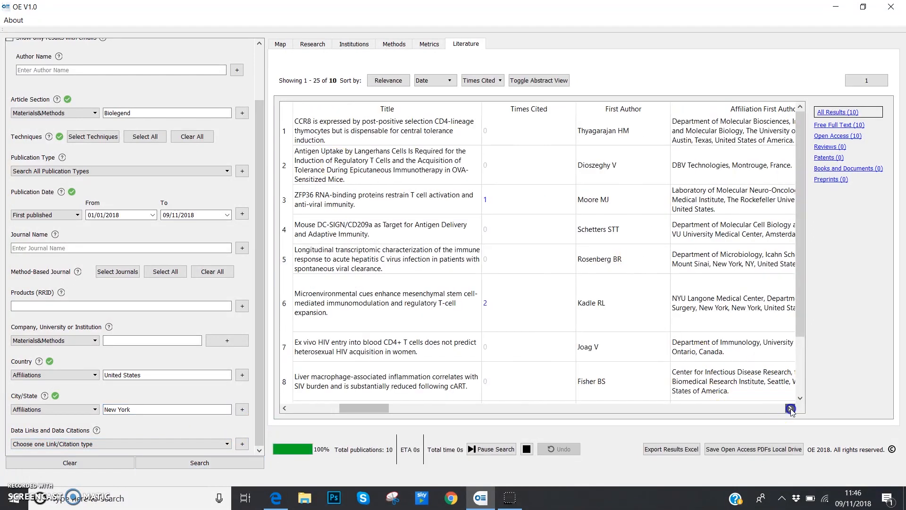
click(790, 409)
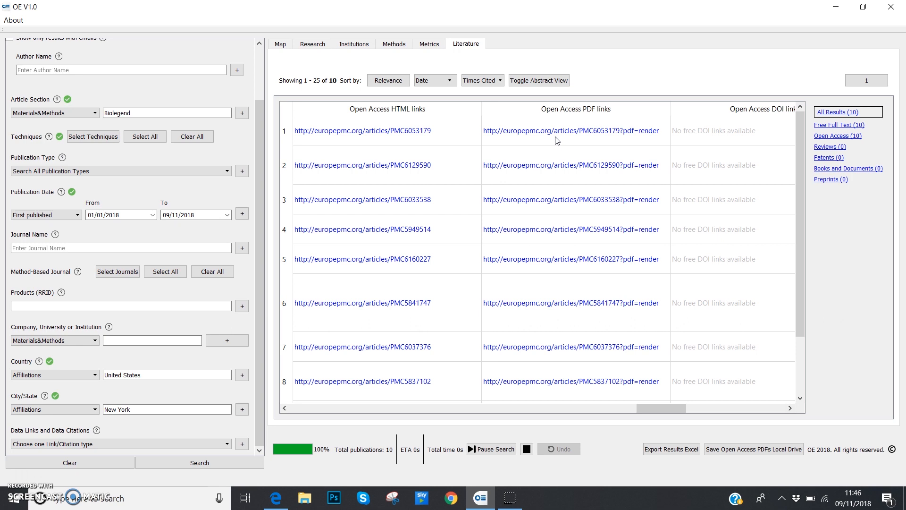
click(284, 45)
click(470, 101)
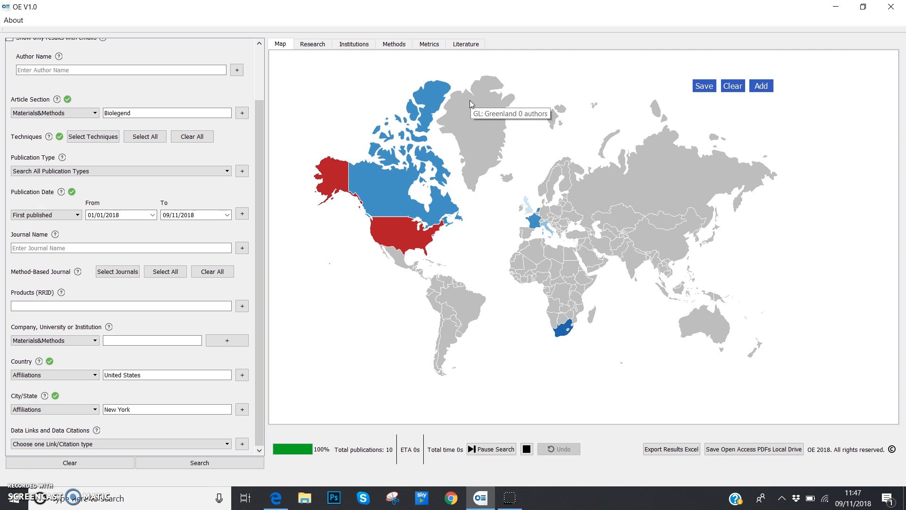
click(459, 42)
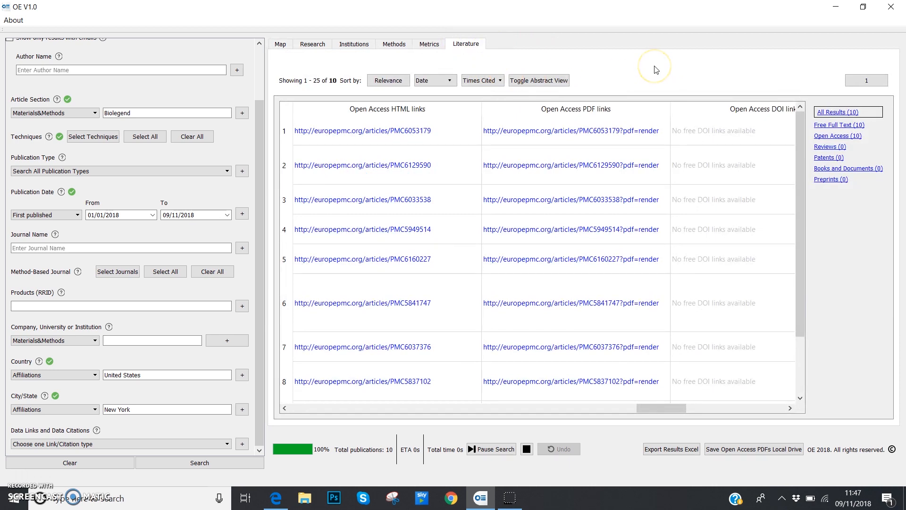
Step: Open the first result's open access PDF, enlarge it to check the author affiliations, and switch back to the search filters in Open Explorer
click(571, 135)
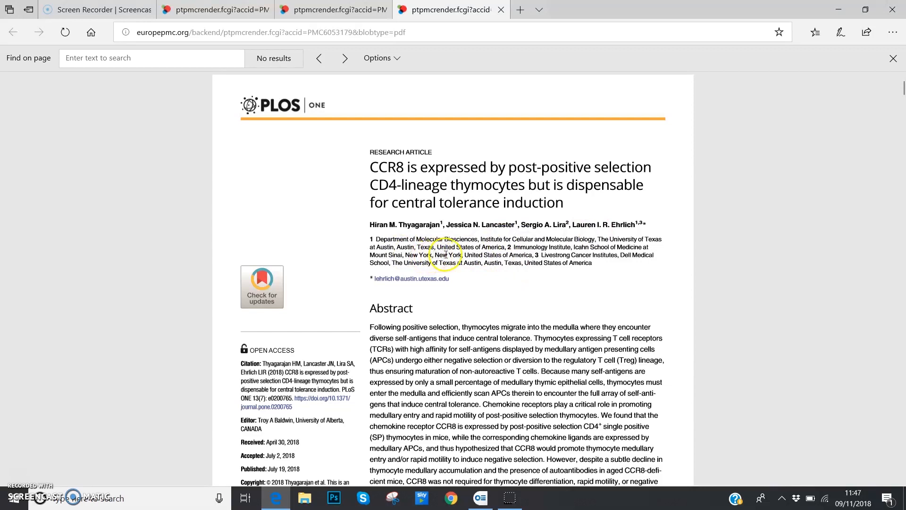
mouse_move(678, 138)
click(656, 94)
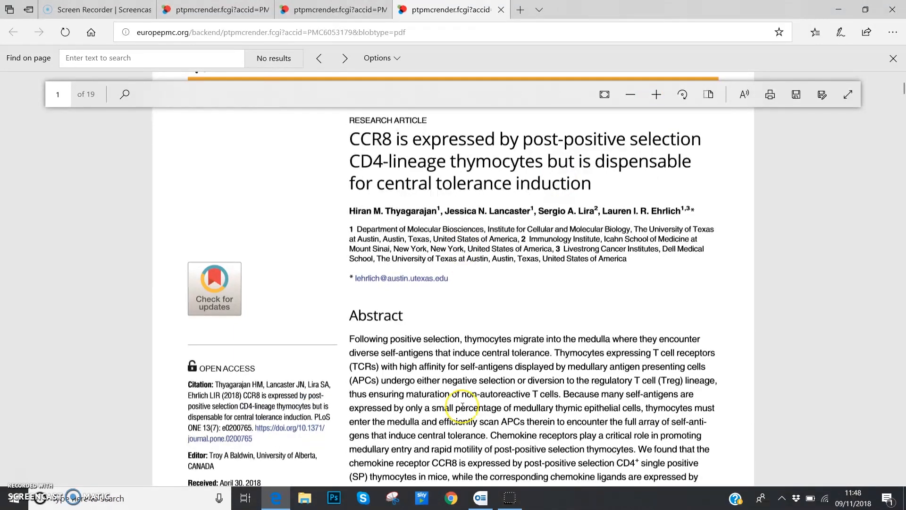
click(480, 498)
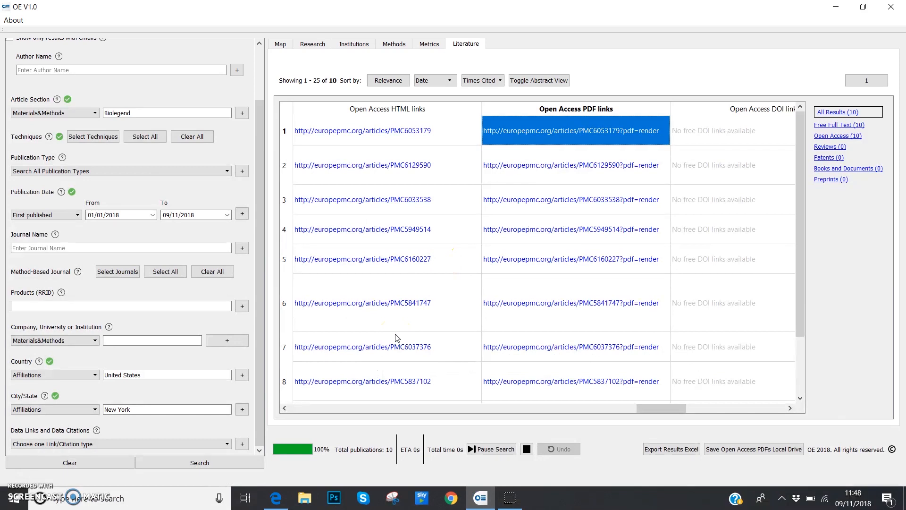
drag(261, 218, 261, 102)
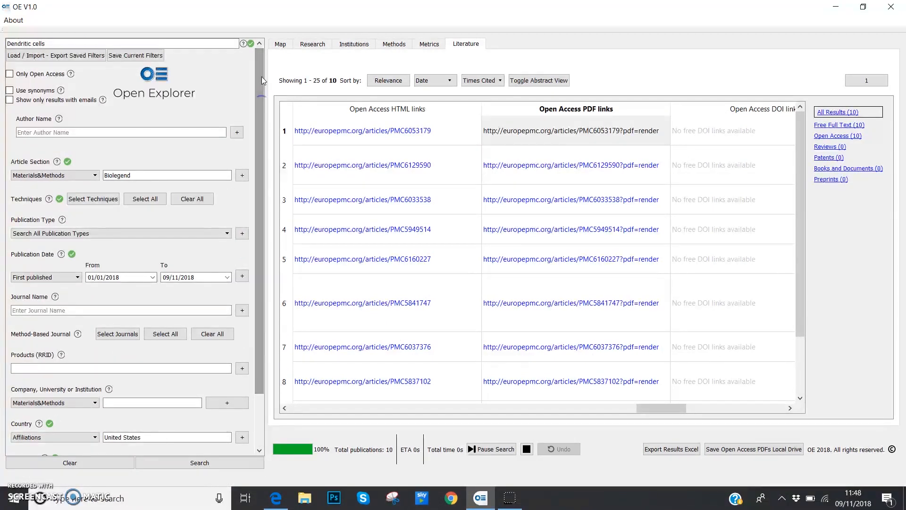